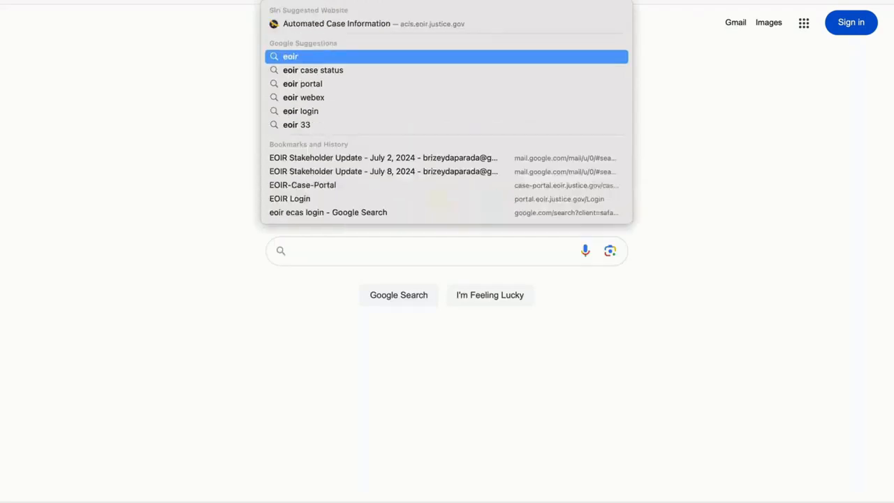
# Search Google for "eoir 33 online" and open the Change of Address Form (EOIR-33/IC) result
pyautogui.write('ine')
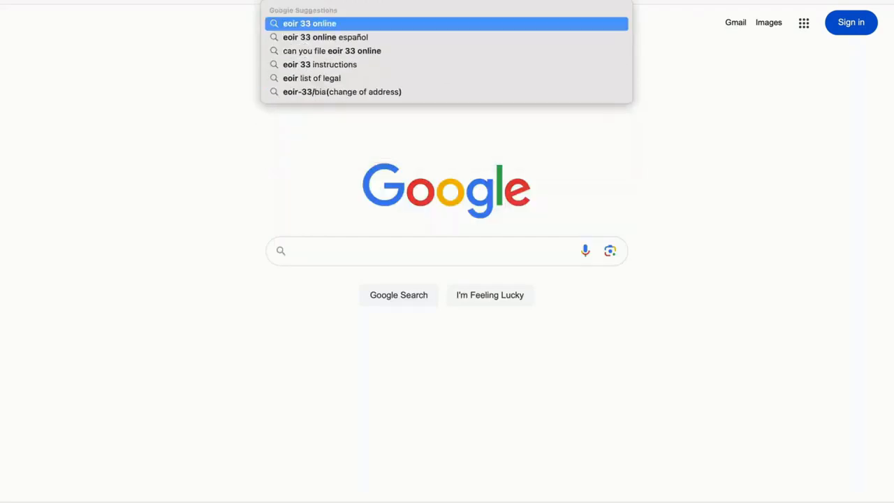
pyautogui.press('Return')
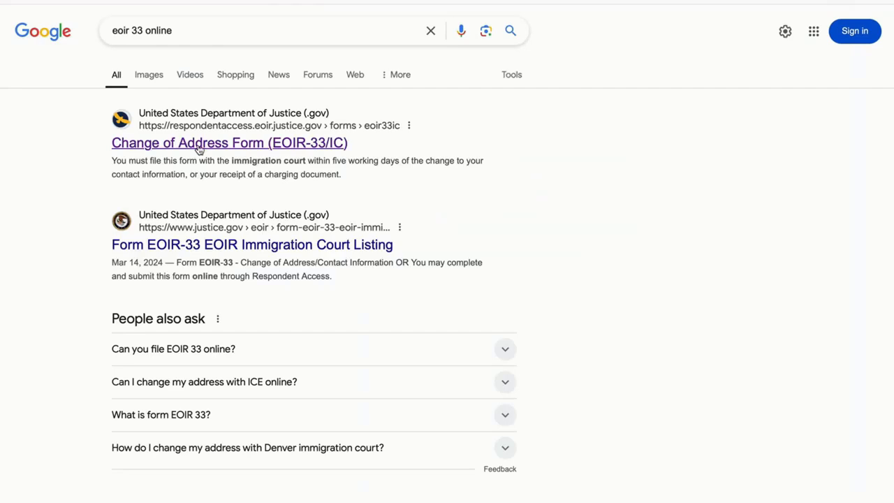
pyautogui.click(198, 144)
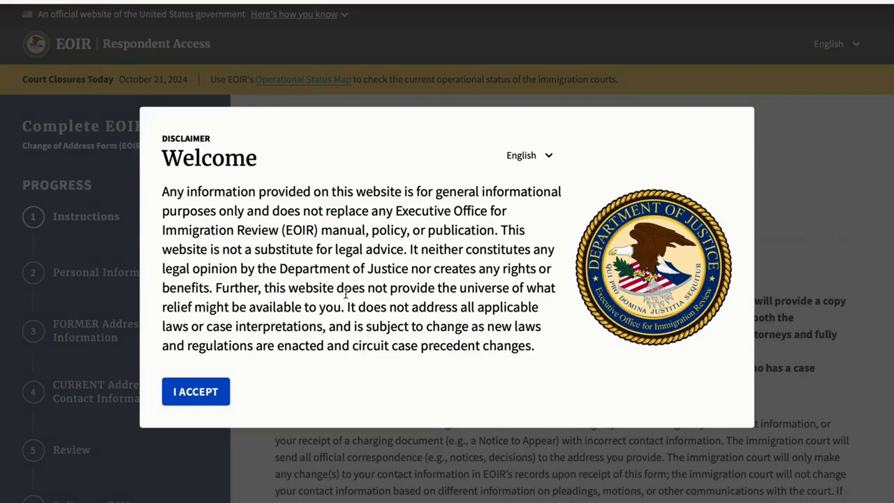
# Accept the welcome disclaimer and keep the site language set to English
pyautogui.click(170, 395)
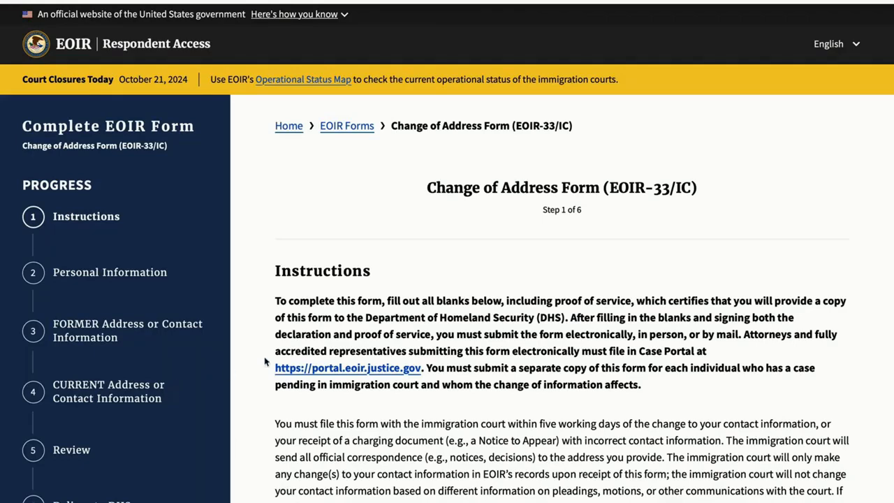
pyautogui.click(829, 52)
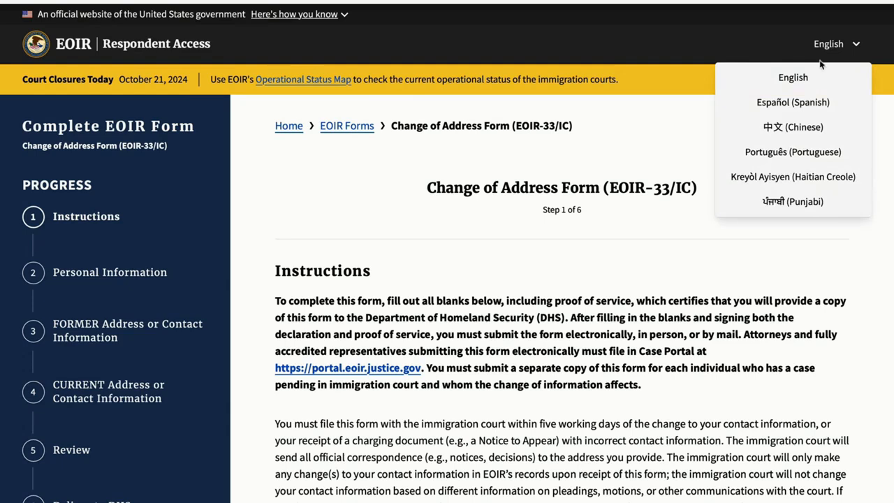
pyautogui.click(813, 81)
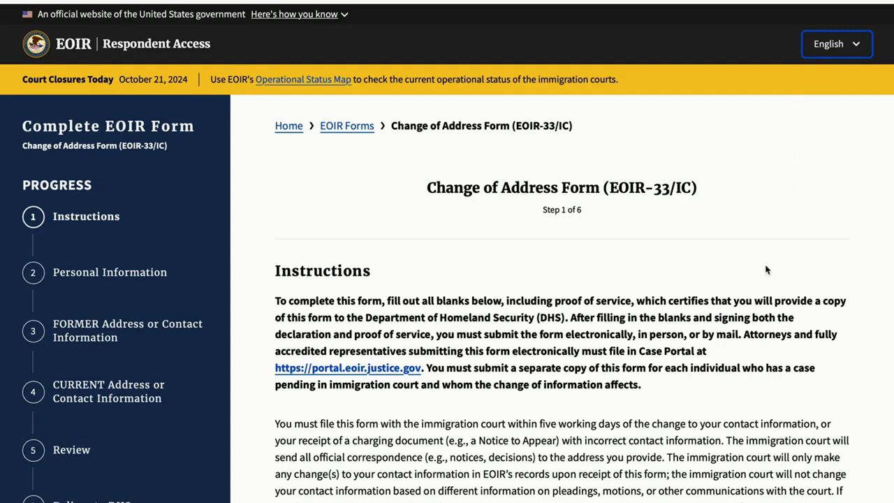
pyautogui.scroll(-7, 684, 352)
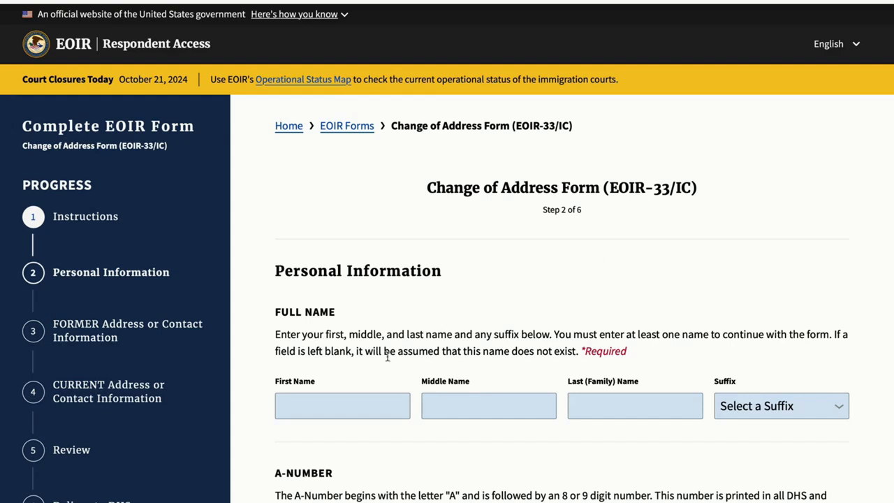
# Enter the applicant's first, middle and last names, leaving the suffix unselected
pyautogui.click(341, 410)
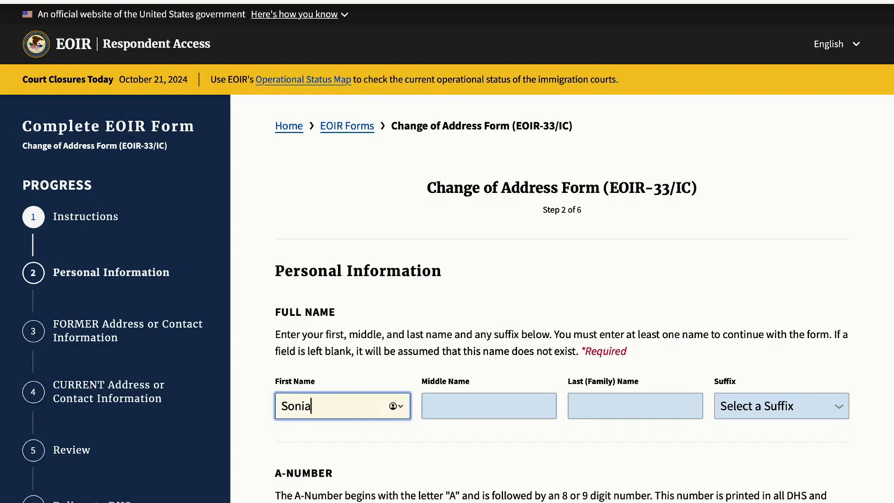
pyautogui.click(455, 411)
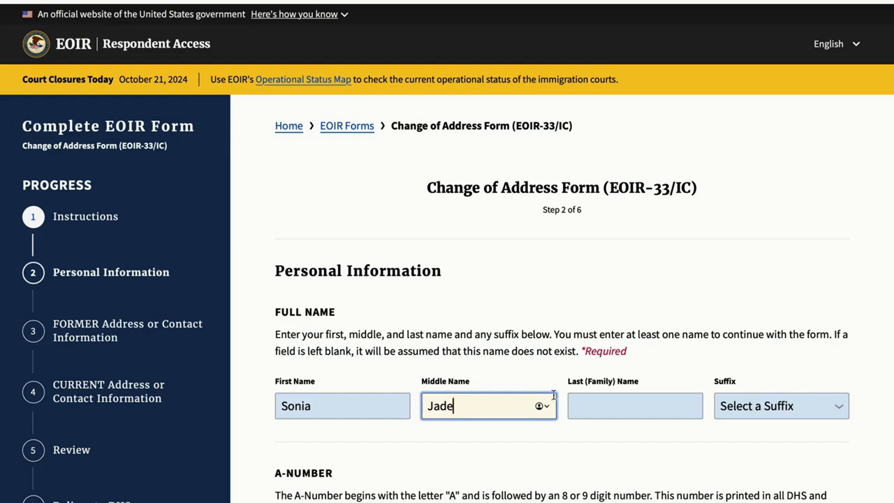
pyautogui.click(657, 406)
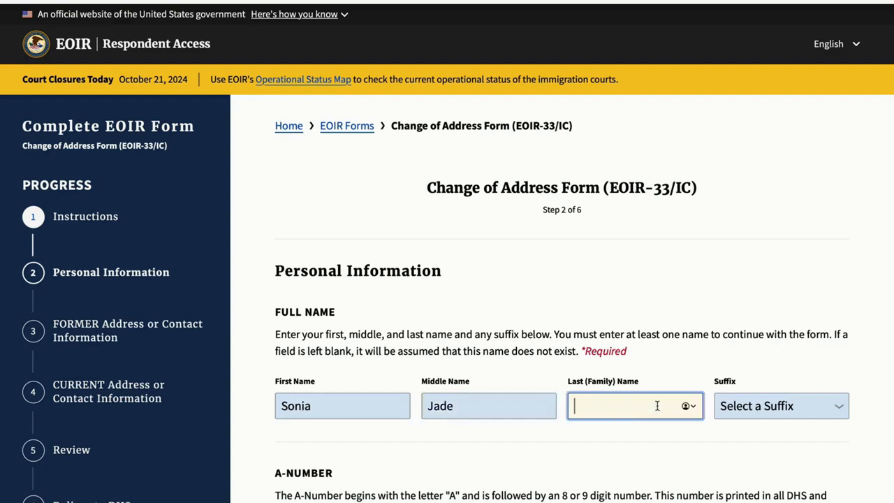
pyautogui.click(810, 402)
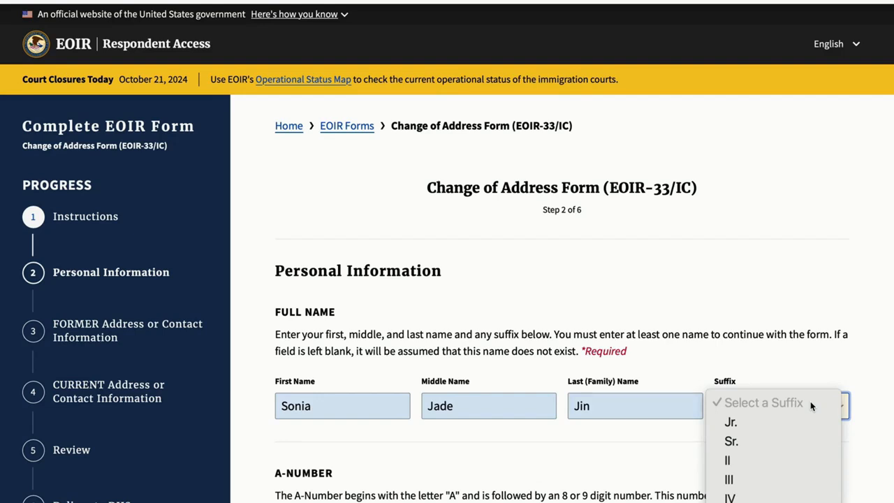
pyautogui.click(788, 334)
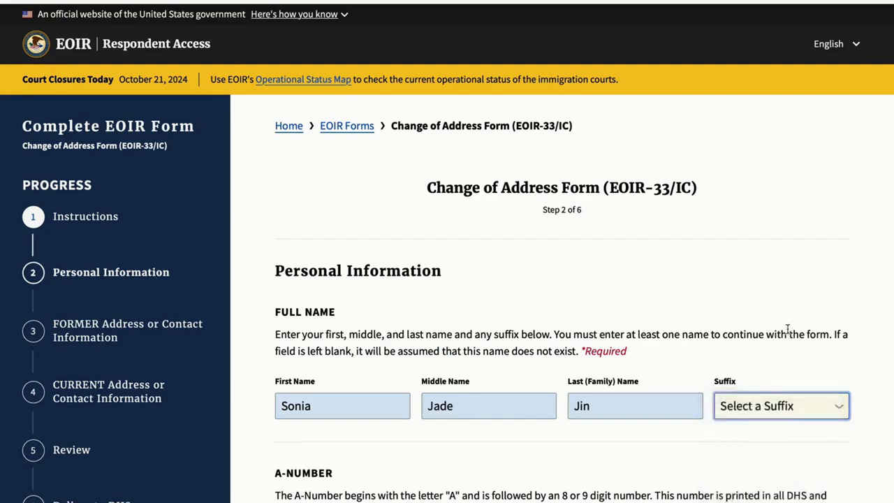
# Enter the applicant's A-Number in its field
pyautogui.scroll(-3, 728, 435)
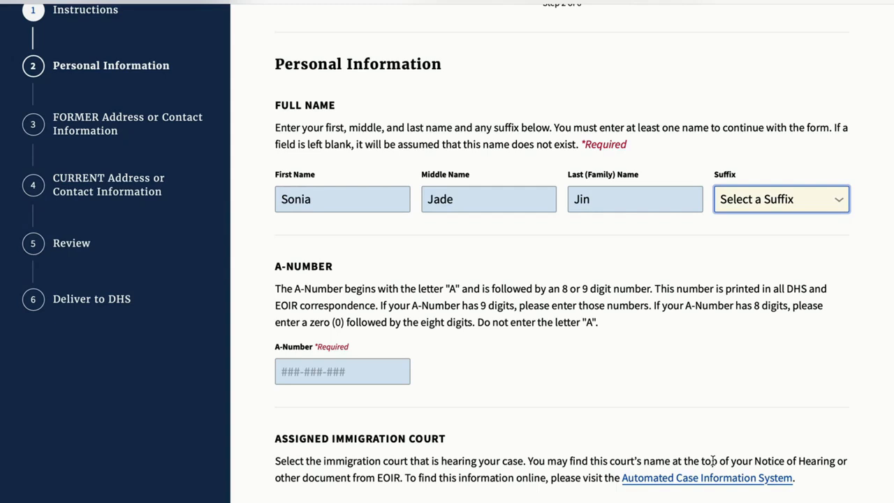
pyautogui.click(281, 375)
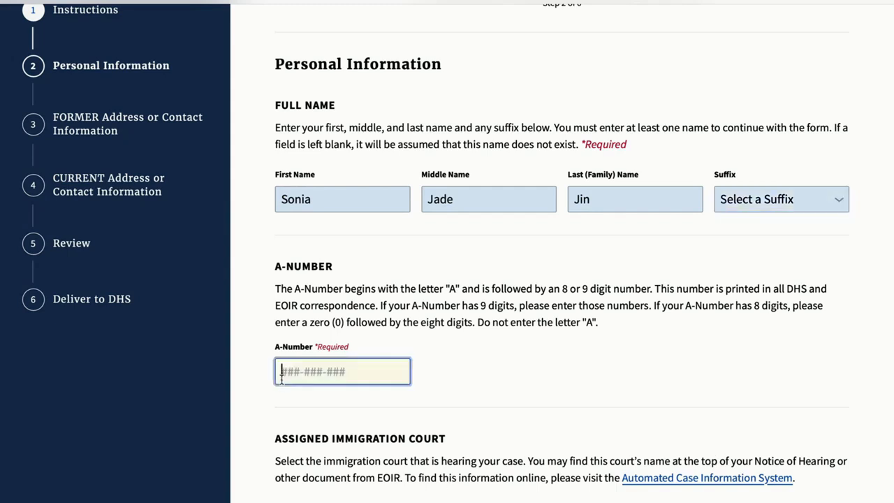
pyautogui.write('000-000-')
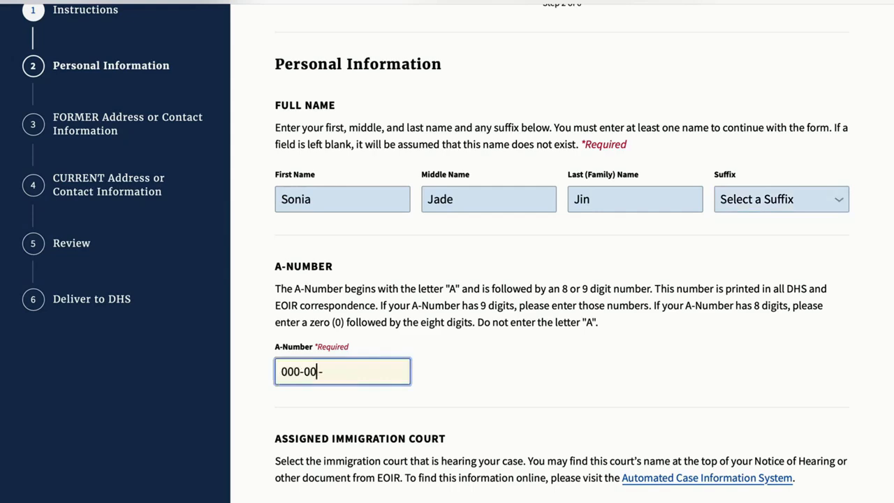
pyautogui.write('000')
# Select BOSTON as the assigned immigration court and continue to the former address step
pyautogui.scroll(-3, 419, 457)
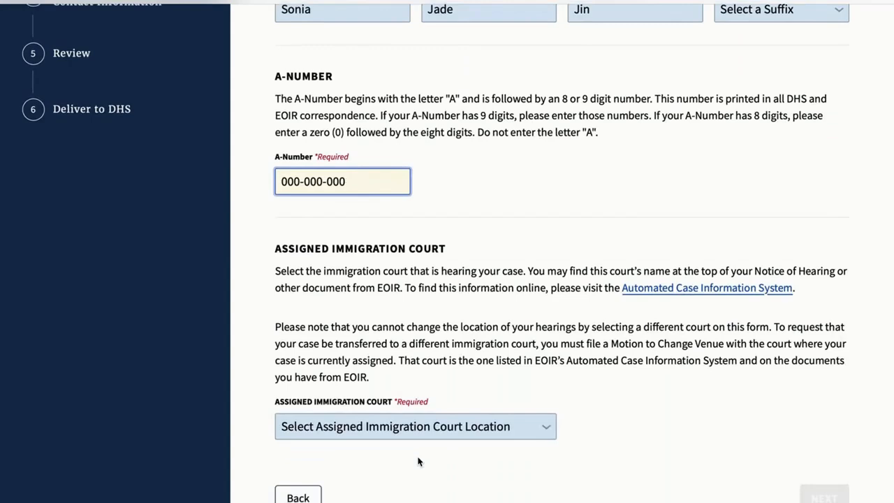
pyautogui.click(421, 432)
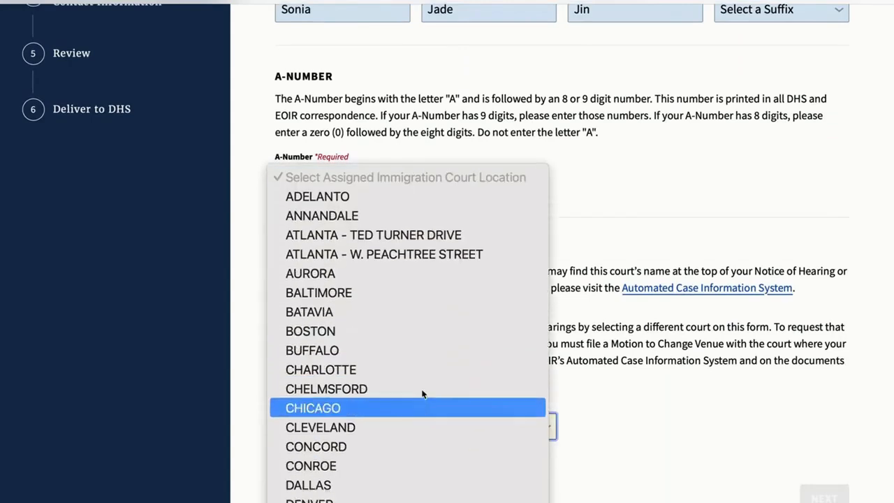
pyautogui.click(433, 338)
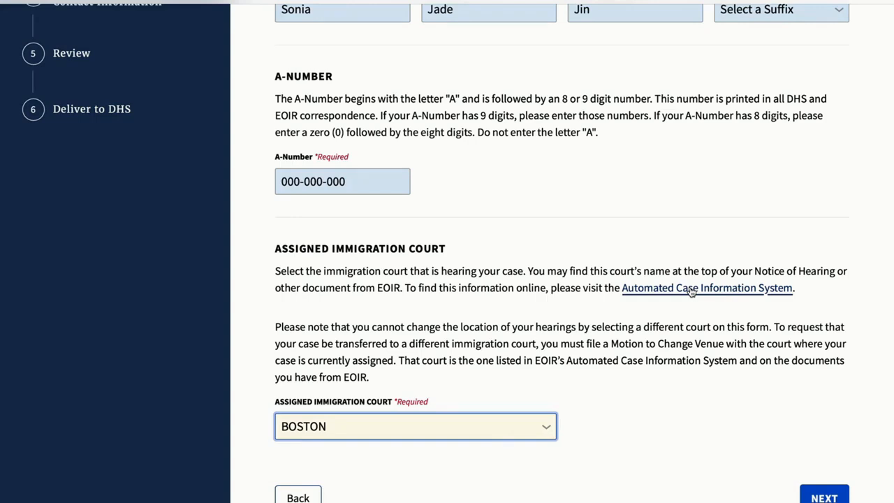
pyautogui.click(690, 292)
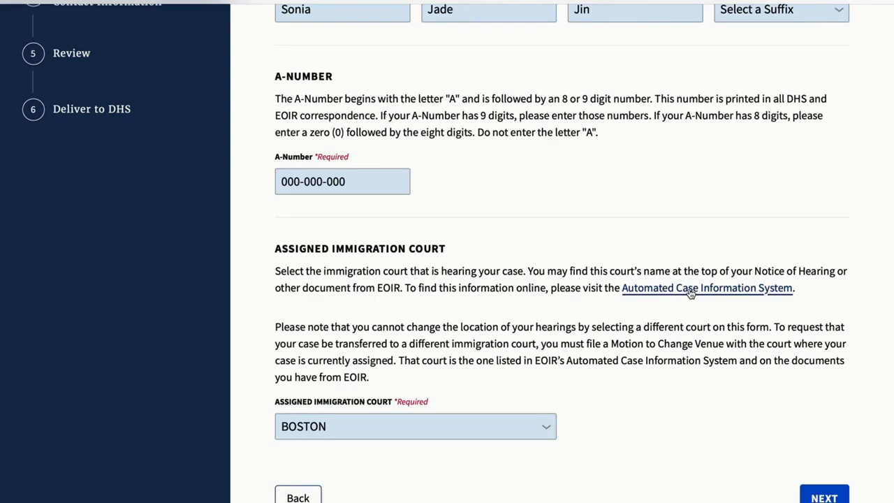
pyautogui.click(819, 497)
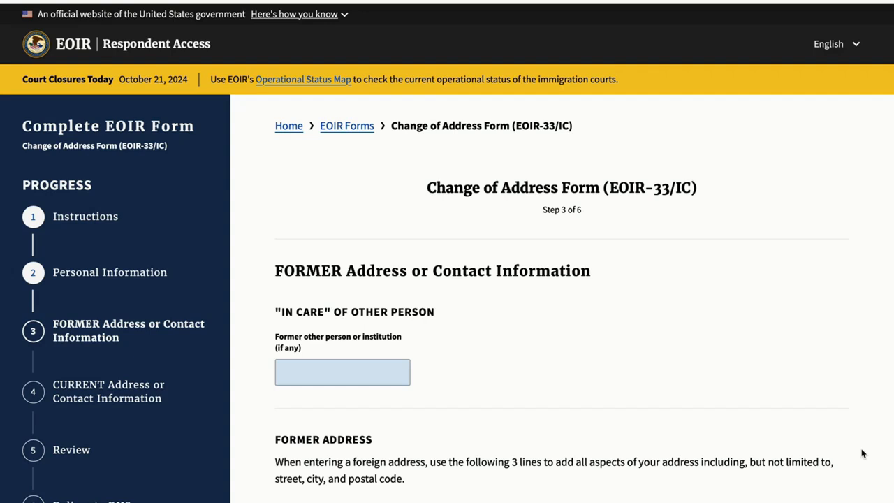
# Set the former address country to UNITED STATES OF AMERICA
pyautogui.click(340, 369)
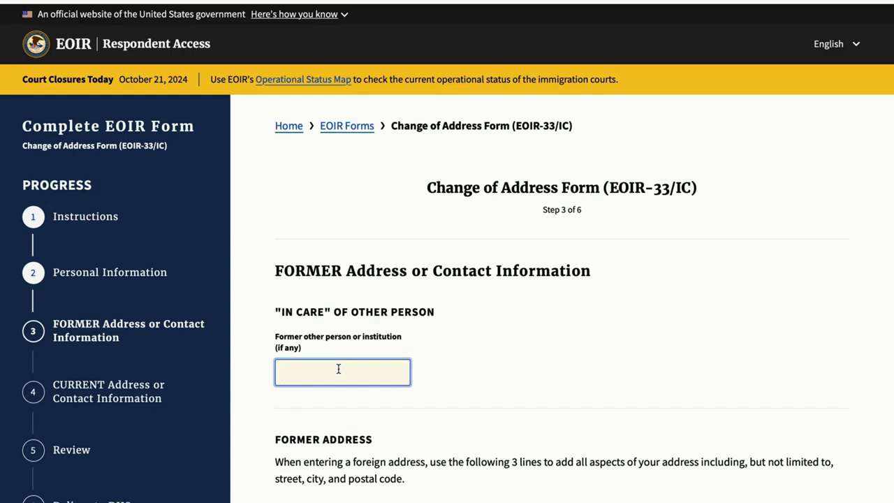
pyautogui.scroll(-4, 338, 369)
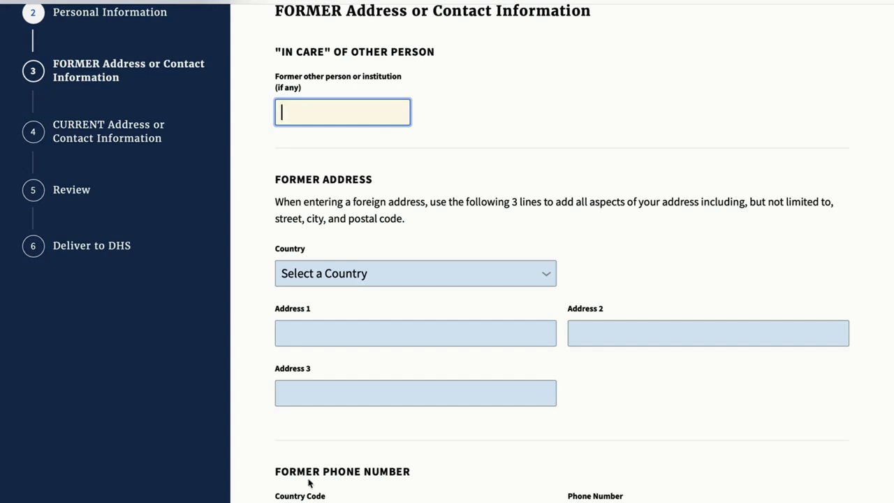
pyautogui.click(363, 279)
pyautogui.click(363, 309)
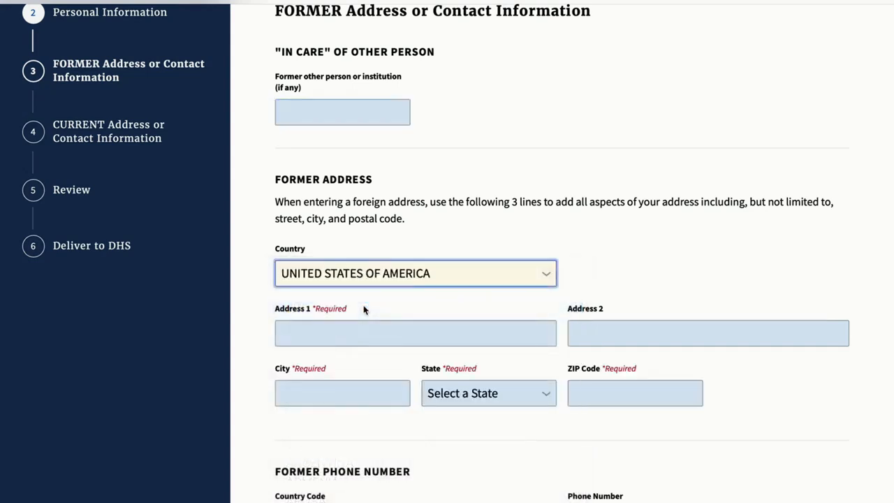
# Enter the former street address in Address 1 and the apartment line in Address 2
pyautogui.click(348, 332)
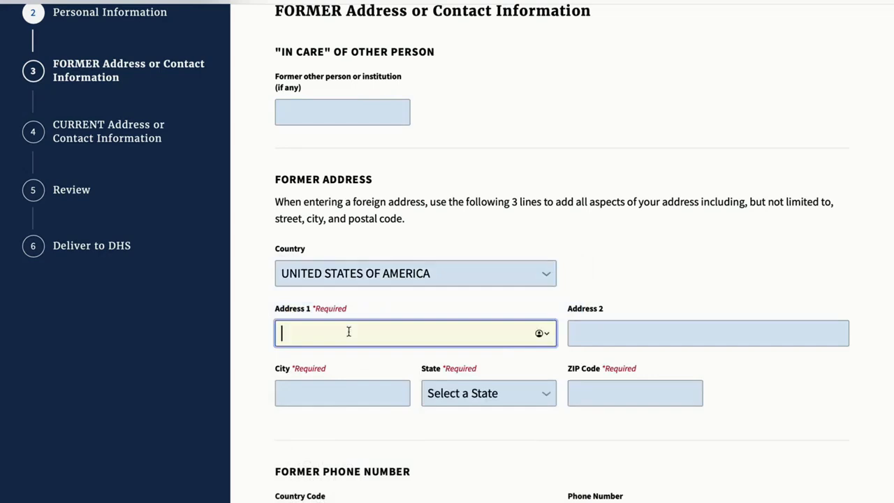
pyautogui.write('123 Street')
pyautogui.click(573, 338)
pyautogui.write('Apartment 2')
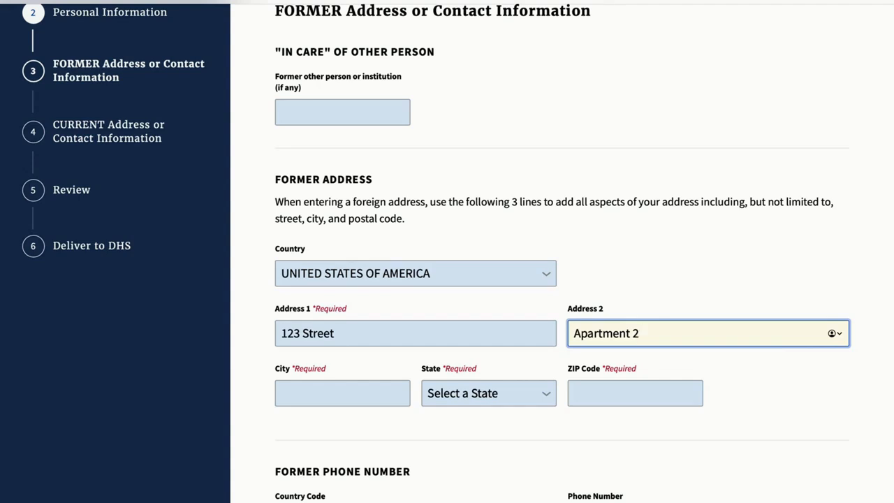
# Fill in the former city, choose the state, and enter the ZIP code
pyautogui.click(315, 395)
pyautogui.write('Asylum City')
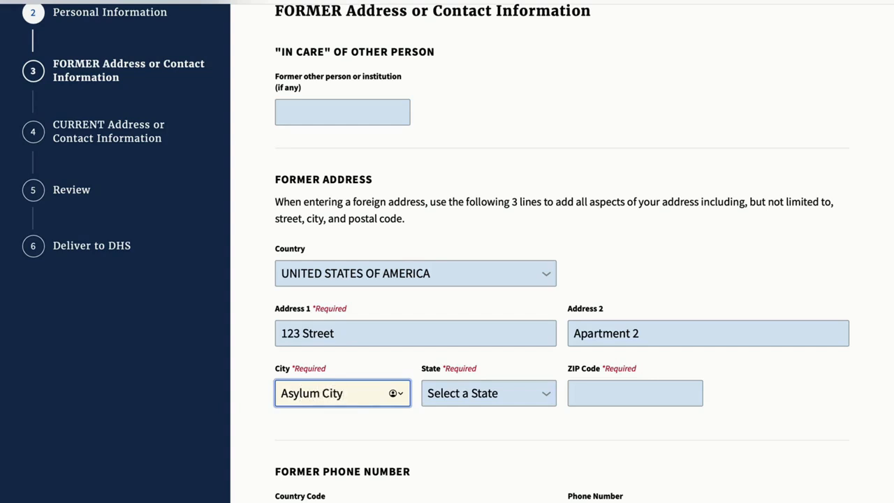
pyautogui.click(520, 398)
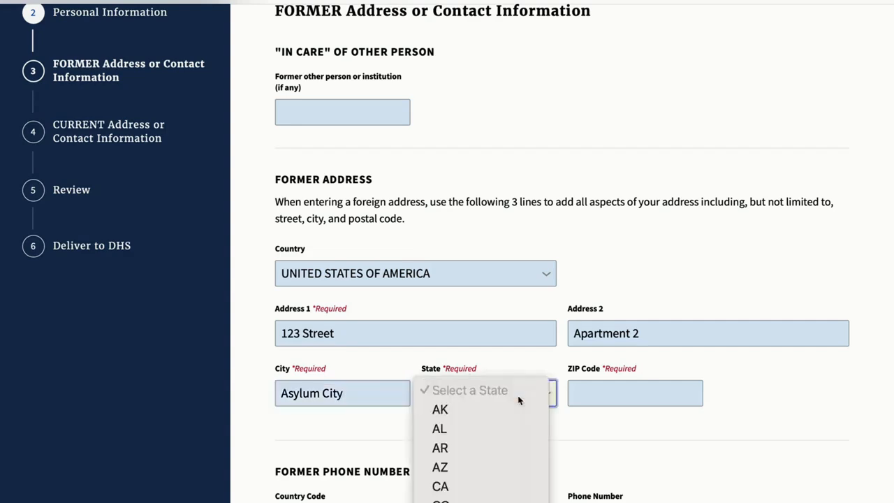
pyautogui.click(486, 363)
pyautogui.click(600, 396)
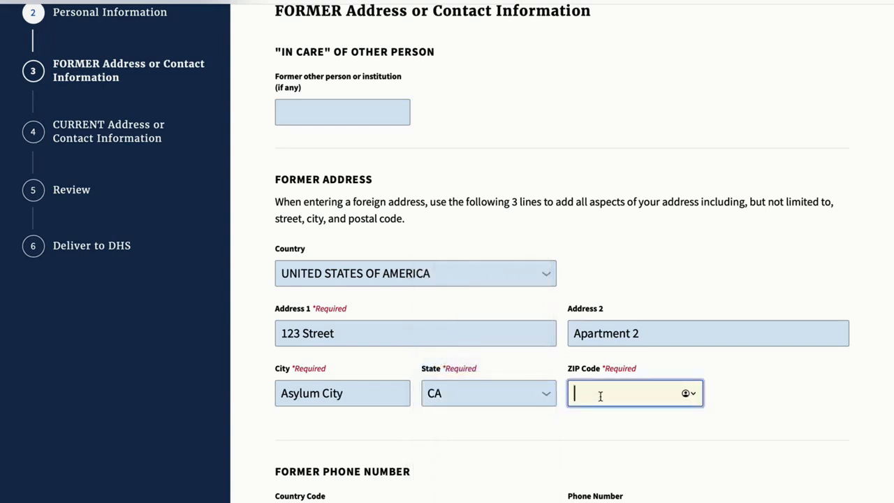
pyautogui.write('12345')
# Set the former phone country code to United States of America (+1) and enter the phone number
pyautogui.scroll(-3, 609, 448)
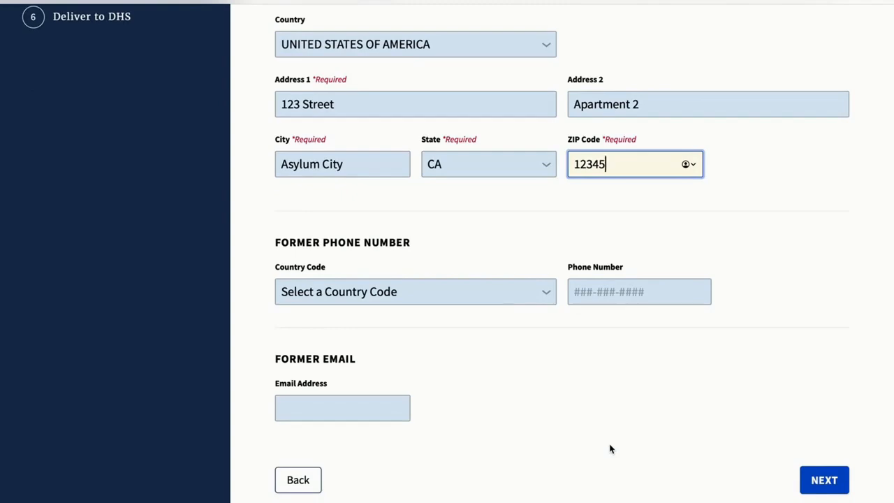
pyautogui.click(440, 296)
pyautogui.click(429, 326)
pyautogui.click(598, 294)
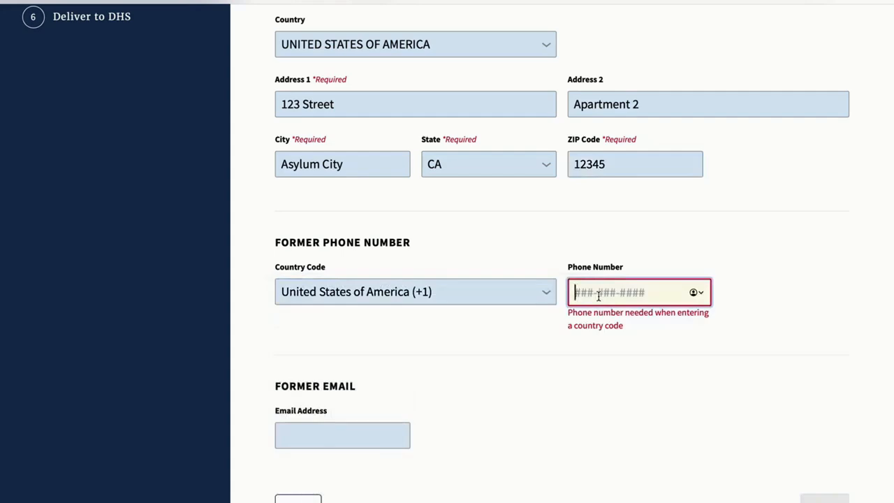
pyautogui.write('000-000-0')
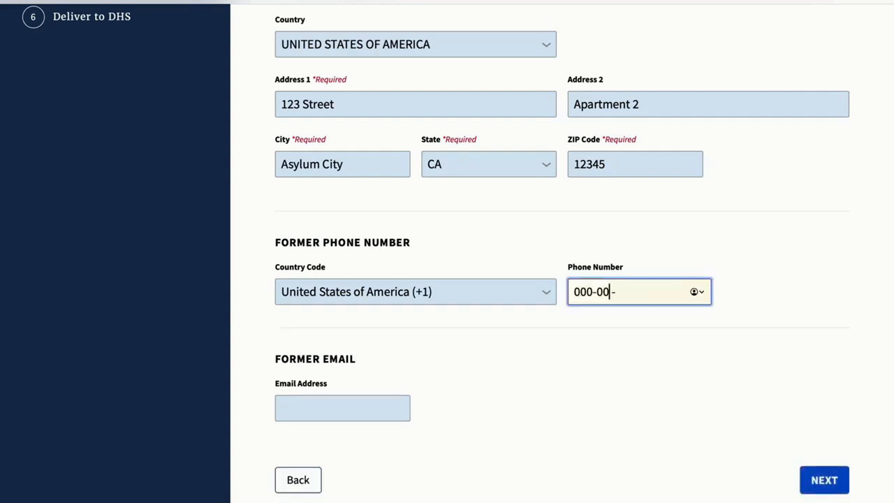
pyautogui.write('000')
# Enter the former e-mail address
pyautogui.click(305, 403)
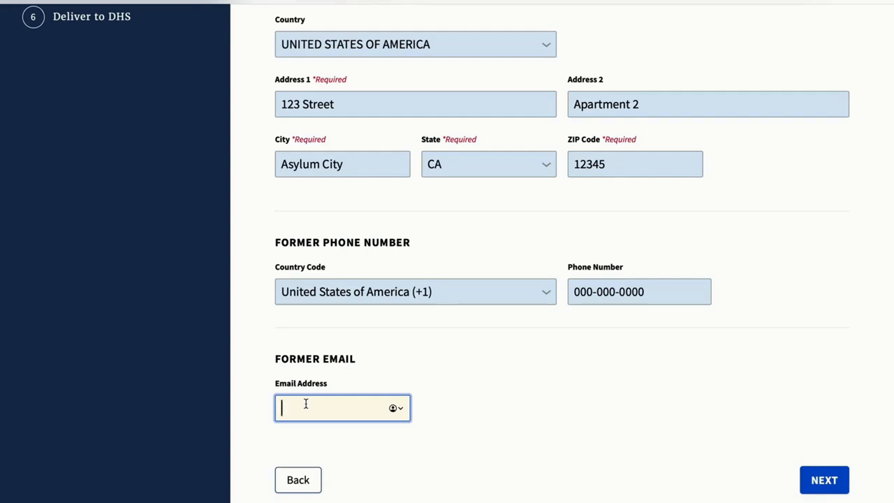
pyautogui.write('m')
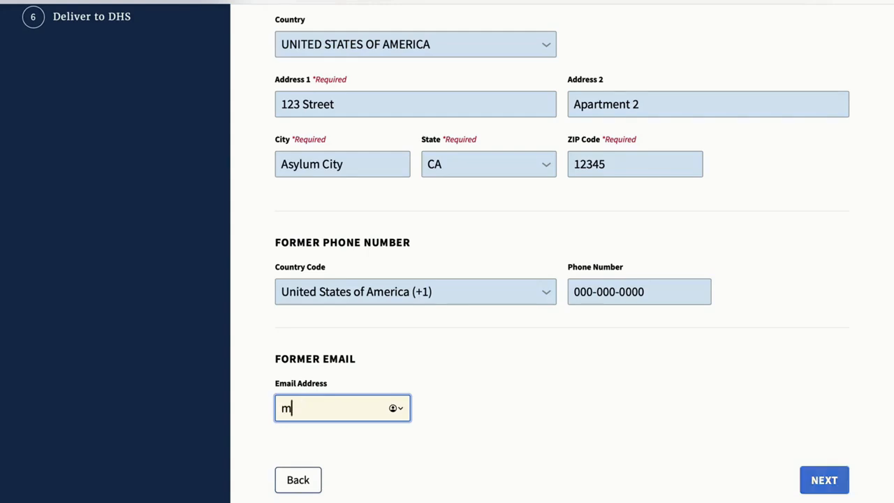
pyautogui.write('yemail@')
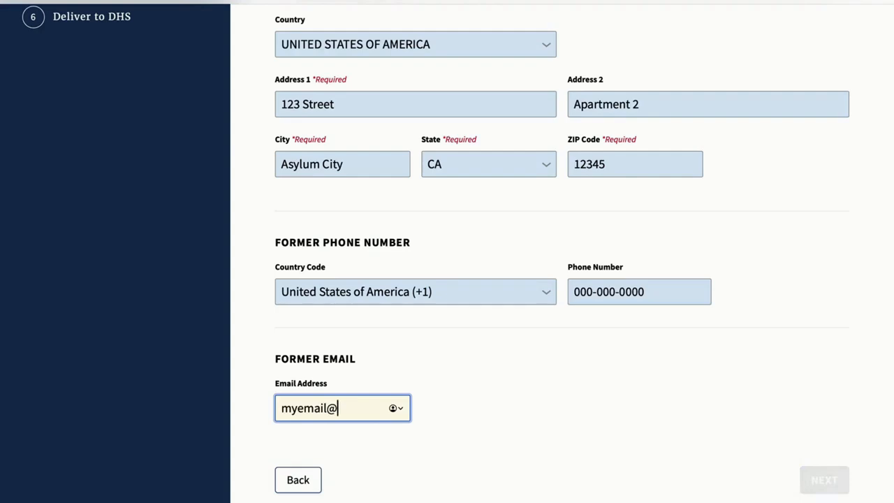
pyautogui.write('email.com')
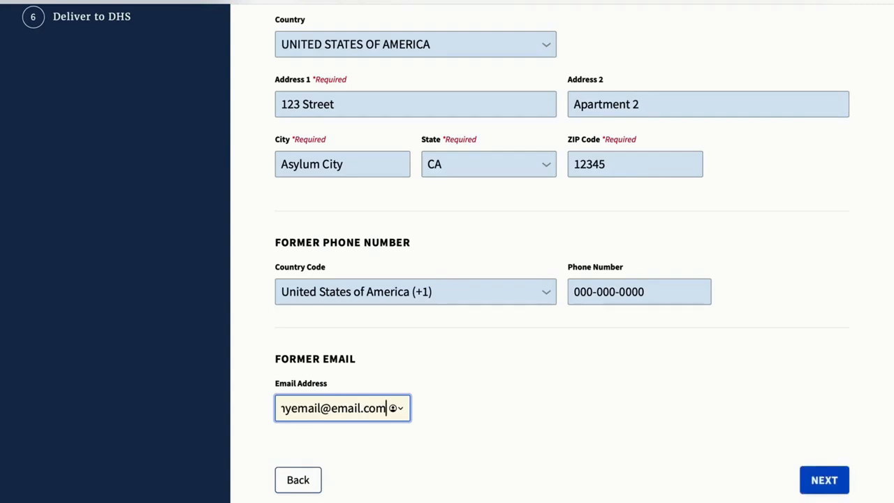
# Continue to the current address page and set the current address country to UNITED STATES OF AMERICA
pyautogui.click(827, 480)
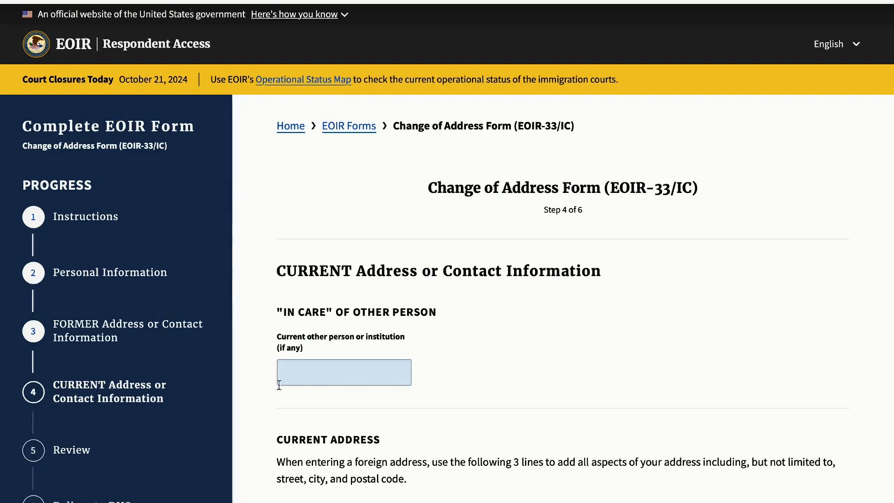
pyautogui.click(311, 379)
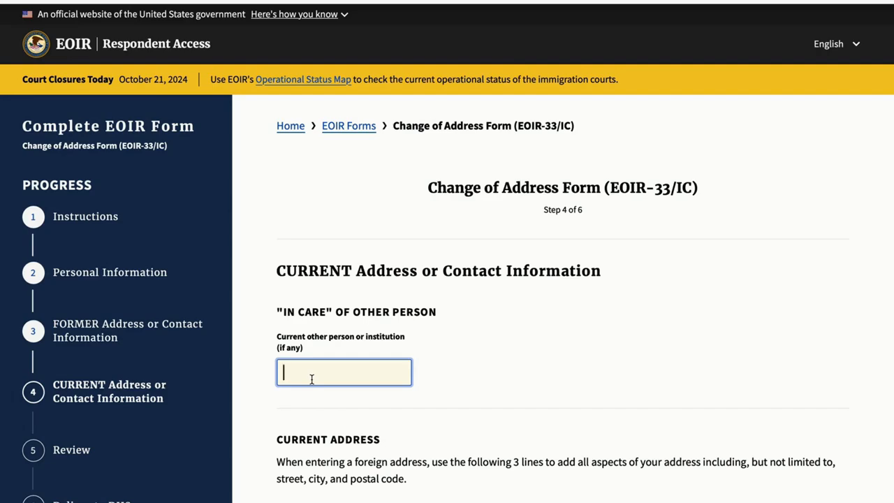
pyautogui.scroll(-4, 460, 454)
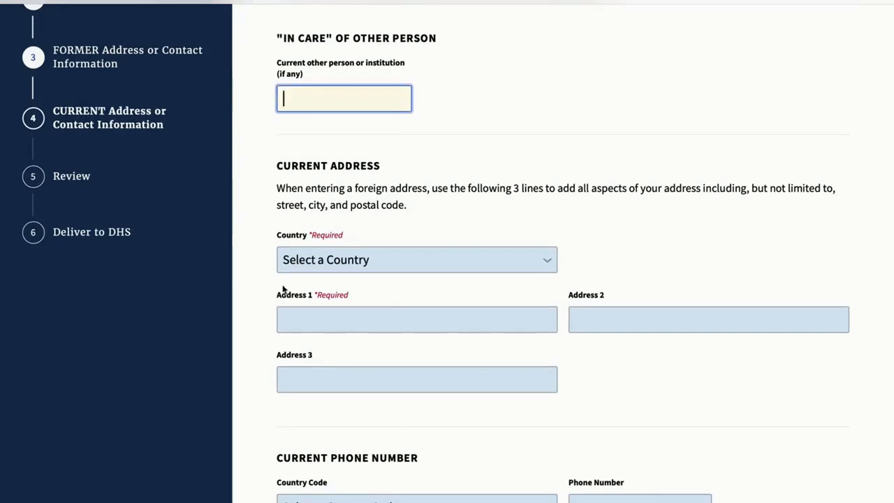
pyautogui.click(315, 264)
pyautogui.click(316, 293)
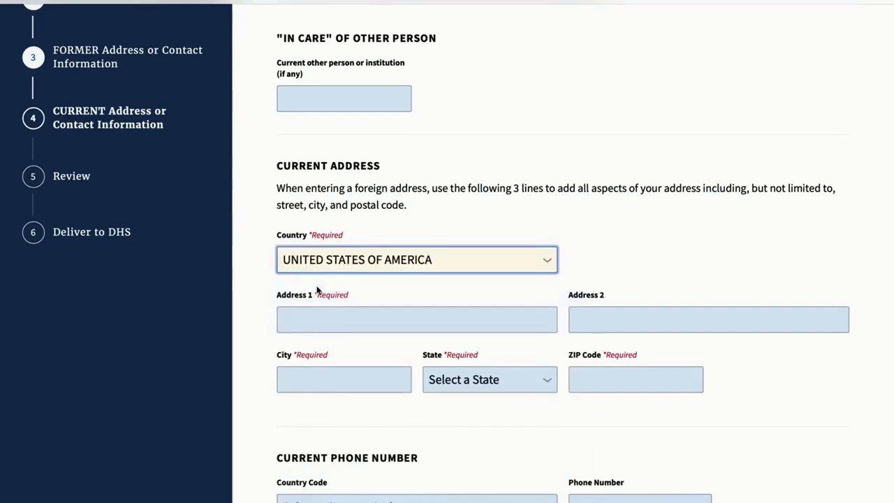
# Enter 567 Street as current Address 1 and Apartment 3 as Address 2
pyautogui.click(316, 324)
pyautogui.write('56')
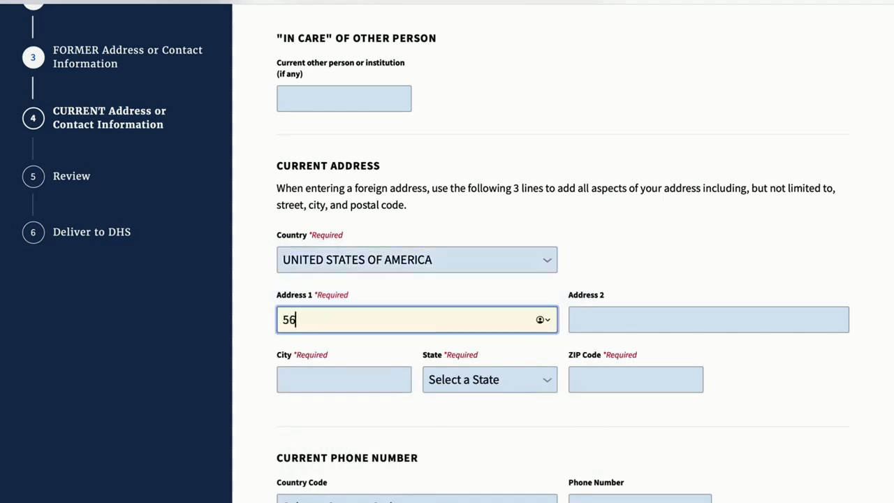
pyautogui.write('7 Street')
pyautogui.click(592, 315)
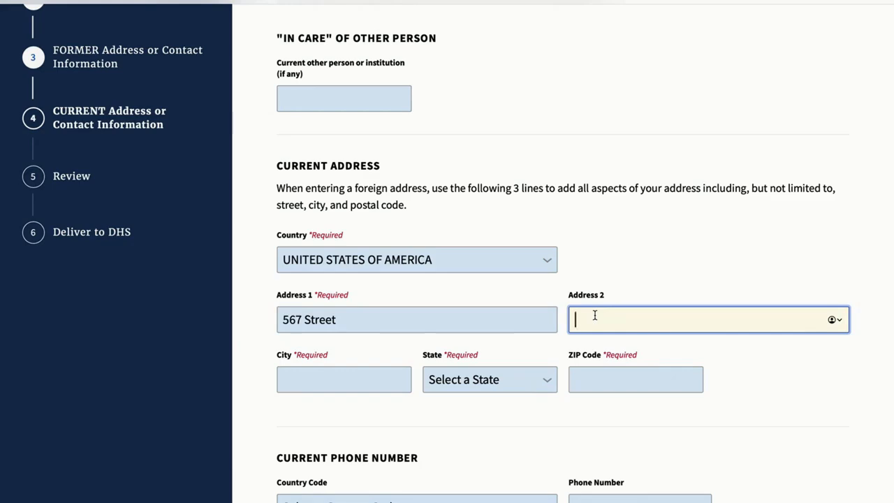
pyautogui.write('Apartment 3')
# Fill in the current city as Asylum City, choose state IA, and enter ZIP code 12345
pyautogui.click(351, 375)
pyautogui.write('Asylum City')
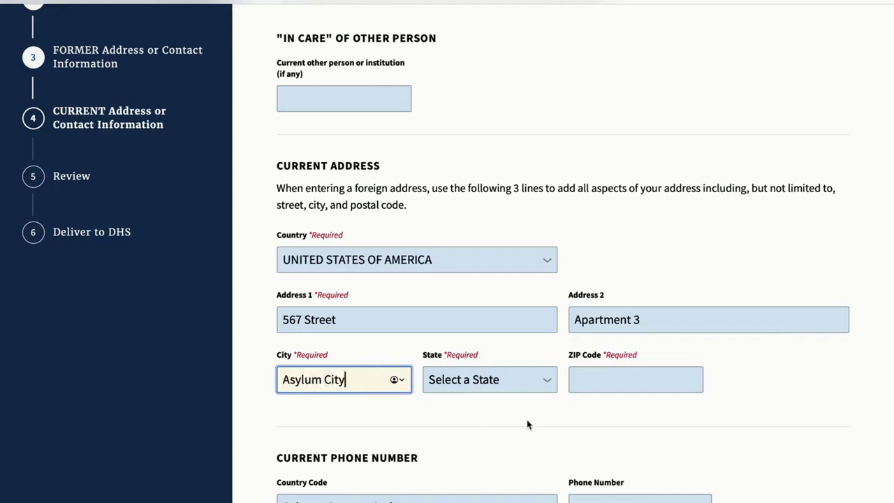
pyautogui.scroll(-1, 528, 423)
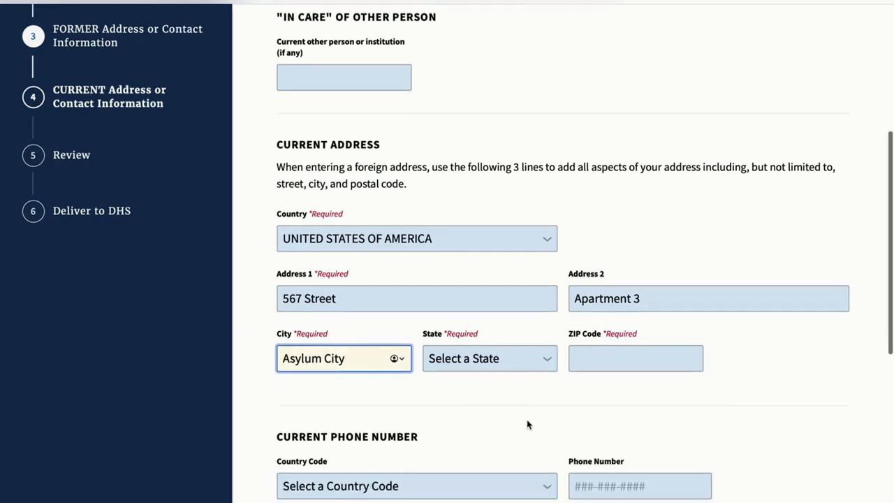
pyautogui.click(510, 366)
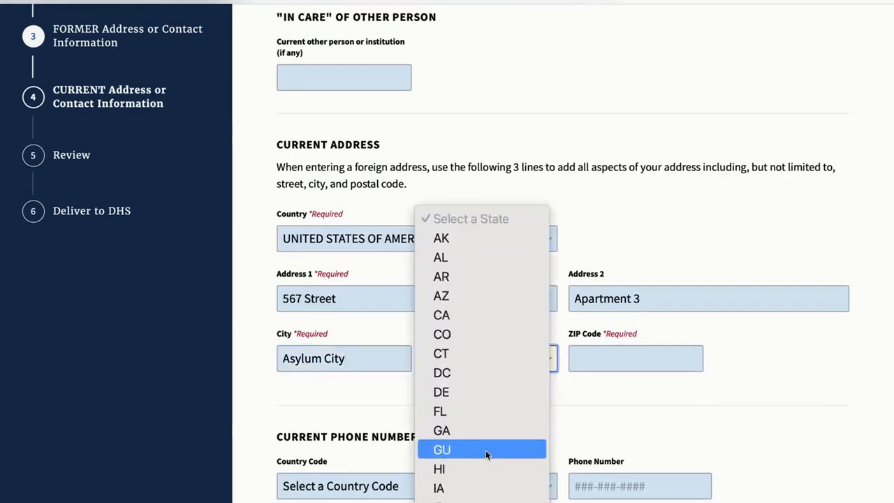
pyautogui.click(483, 487)
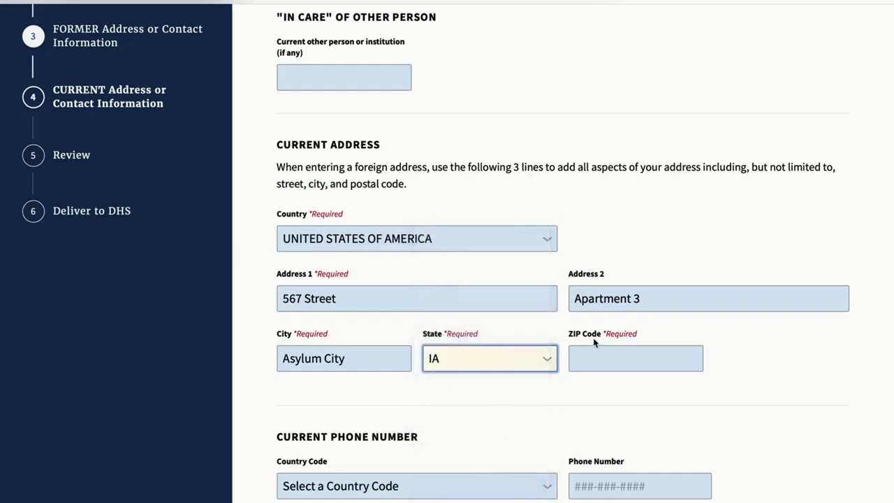
pyautogui.click(595, 349)
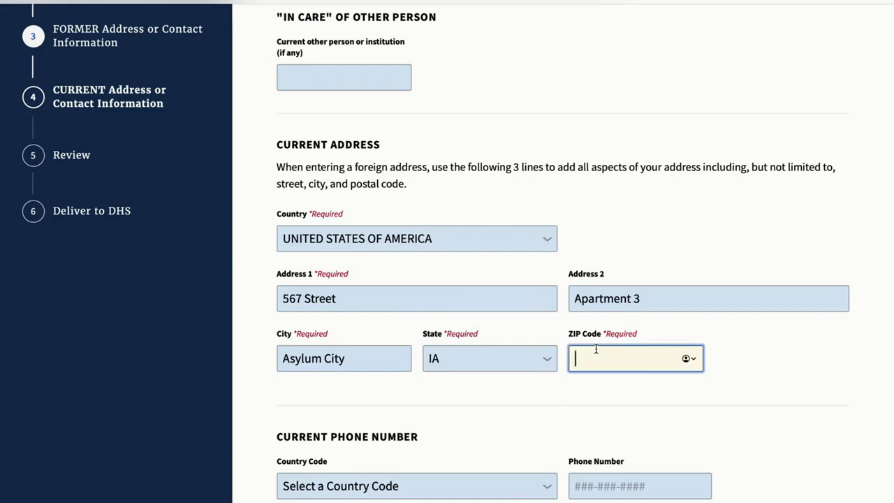
pyautogui.write('12345')
# Set the current phone country code to United States of America (+1) and enter the phone number
pyautogui.scroll(-3, 562, 251)
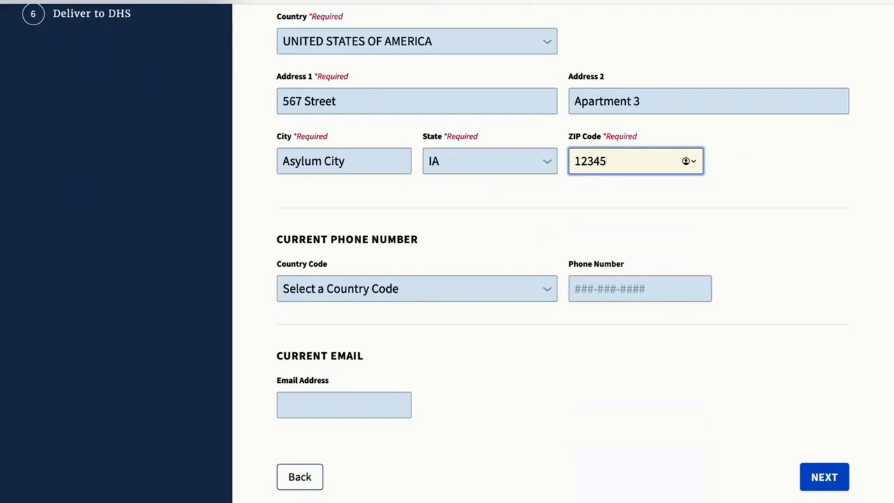
pyautogui.click(395, 321)
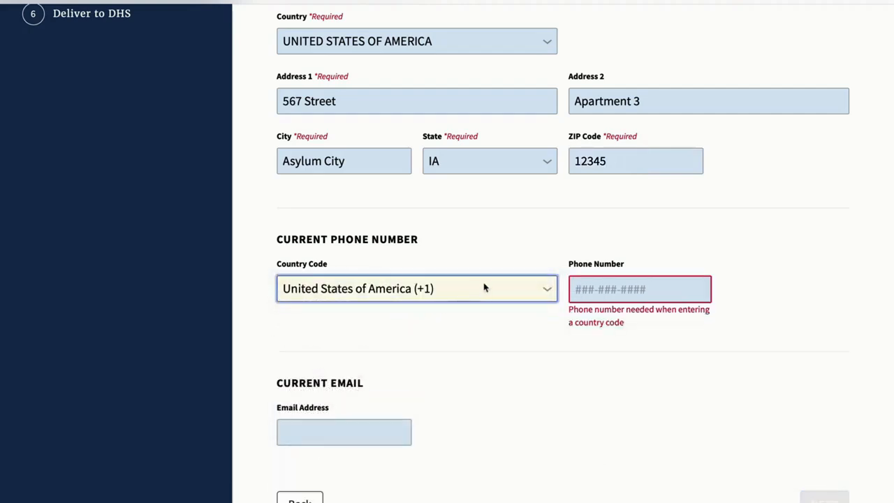
pyautogui.click(577, 287)
pyautogui.write('000-000-0000')
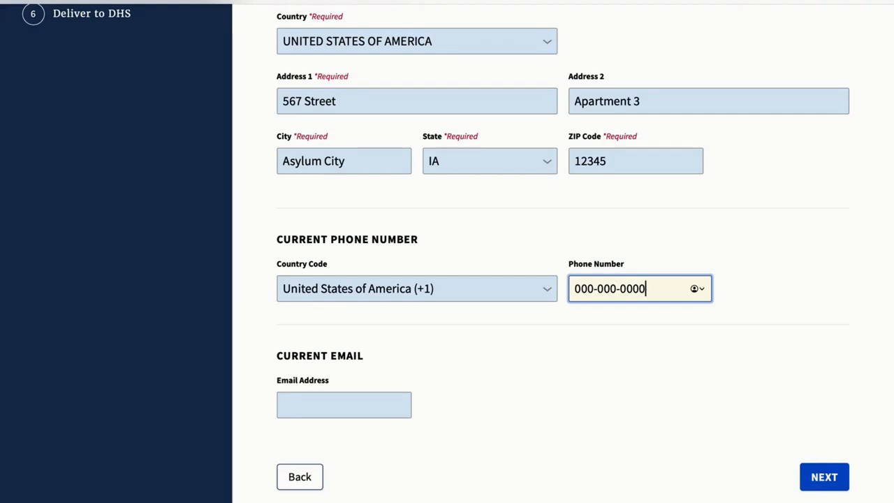
# Enter the current e-mail address and continue to the review page
pyautogui.click(310, 403)
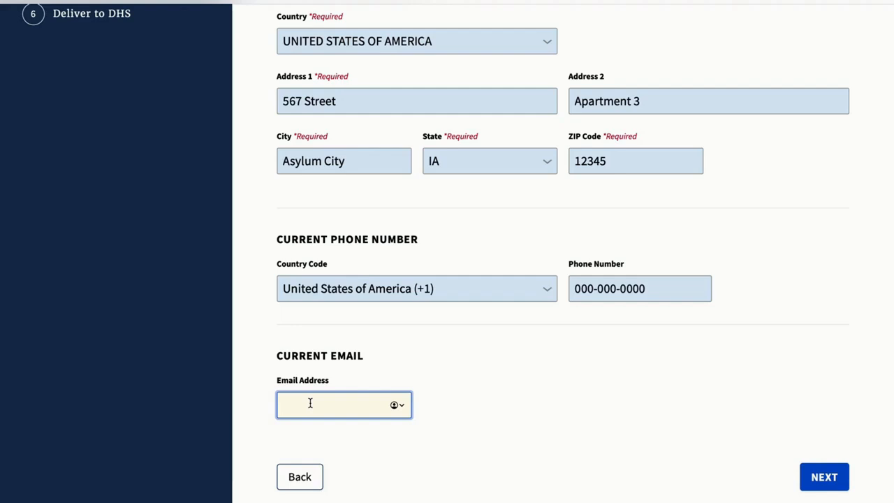
pyautogui.write('my')
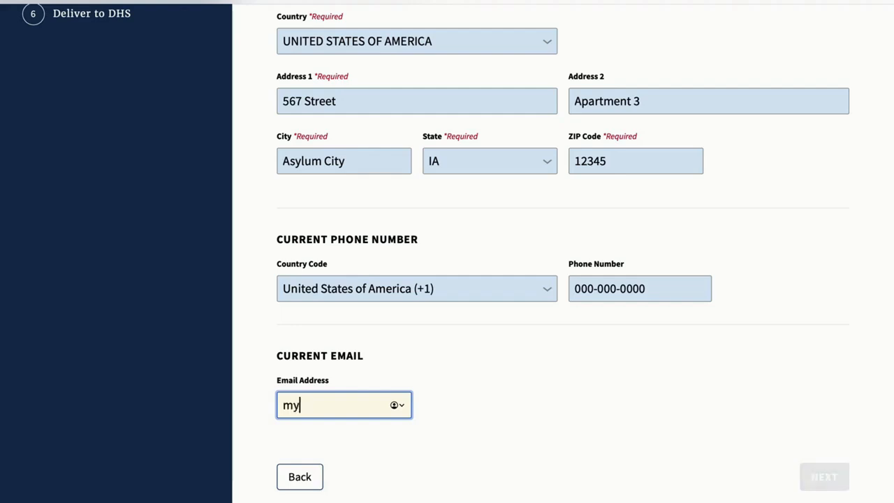
pyautogui.write('email@email.com')
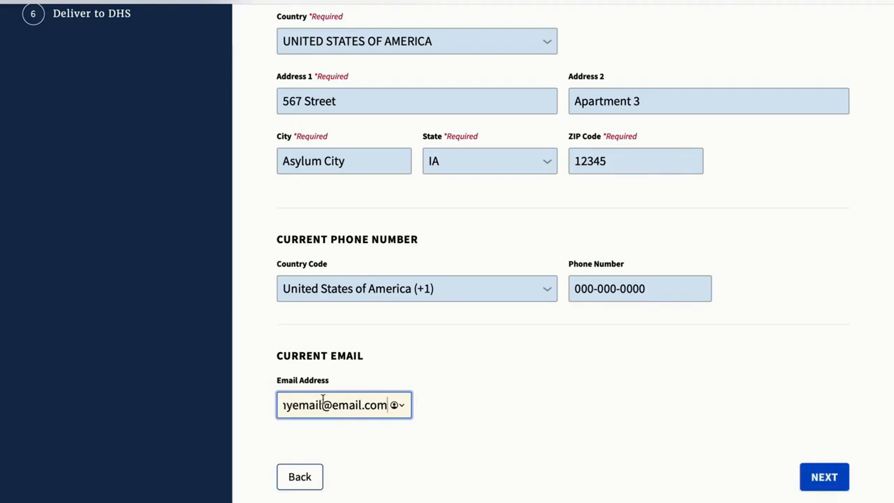
pyautogui.scroll(-3, 324, 399)
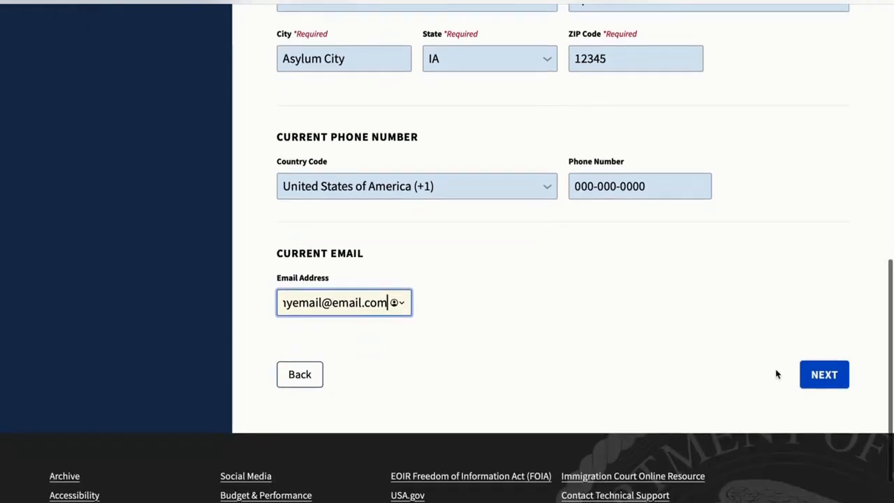
pyautogui.click(829, 380)
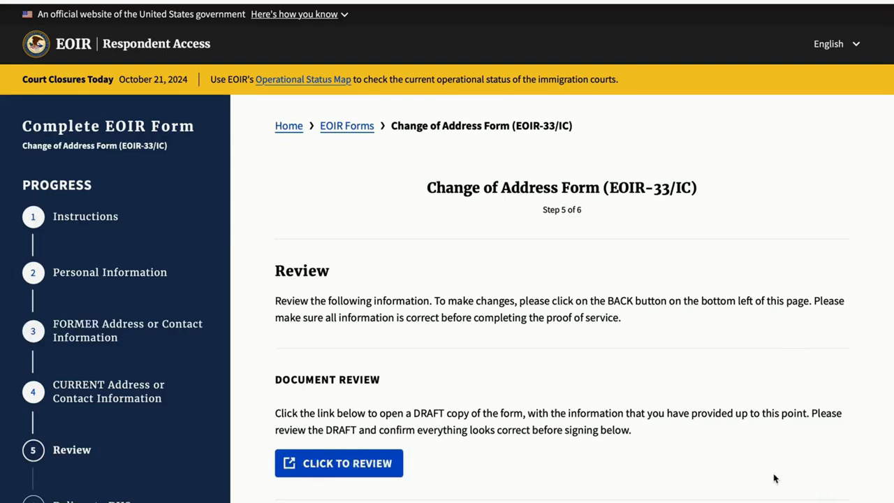
# Open the draft PDF copy of the form and check the former and current address details
pyautogui.click(376, 462)
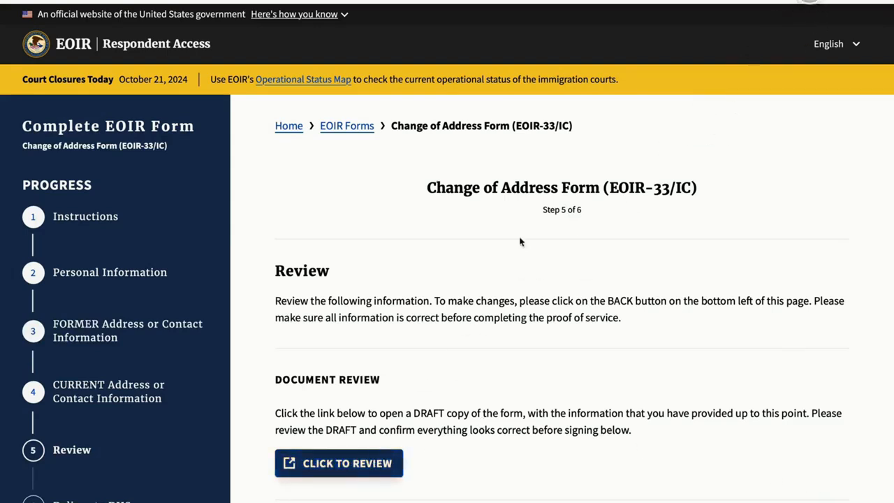
pyautogui.doubleClick(777, 43)
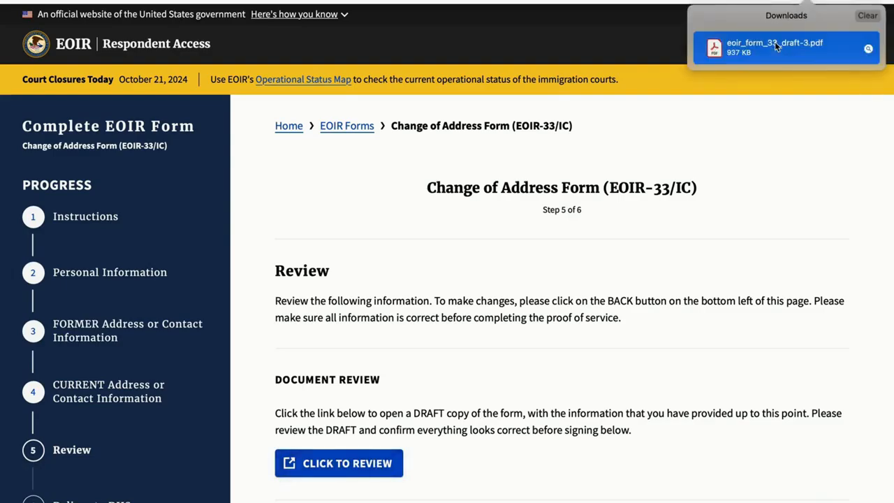
pyautogui.scroll(-3, 675, 282)
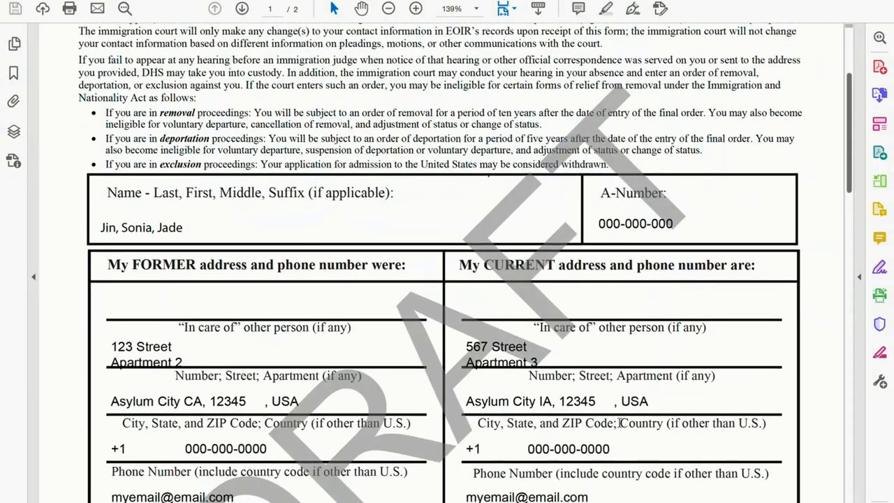
pyautogui.scroll(-2, 619, 424)
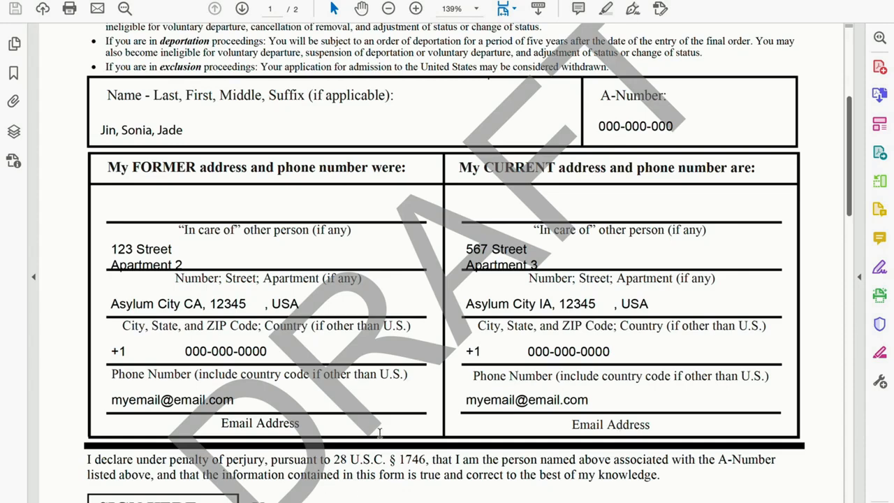
pyautogui.hotkey('ctrl', 'Left')
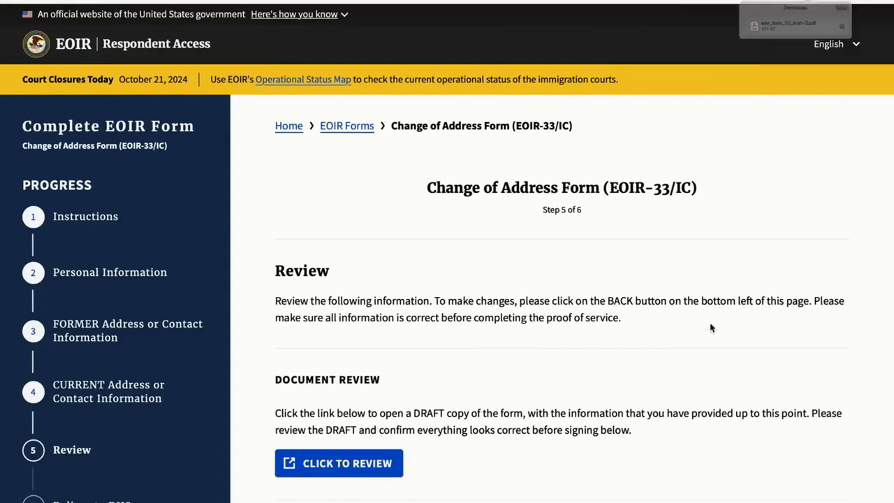
# Tick the proof-of-service acknowledgement and sign with the respondent's full name
pyautogui.scroll(-5, 694, 467)
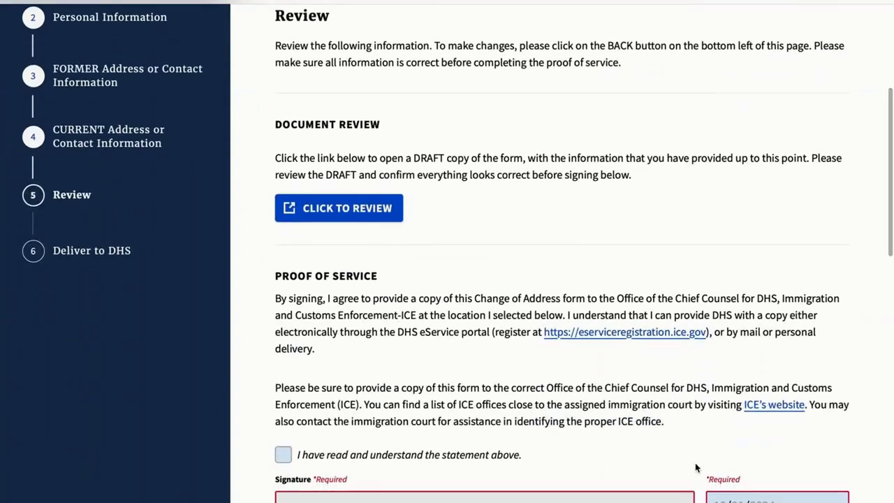
pyautogui.scroll(-2, 695, 466)
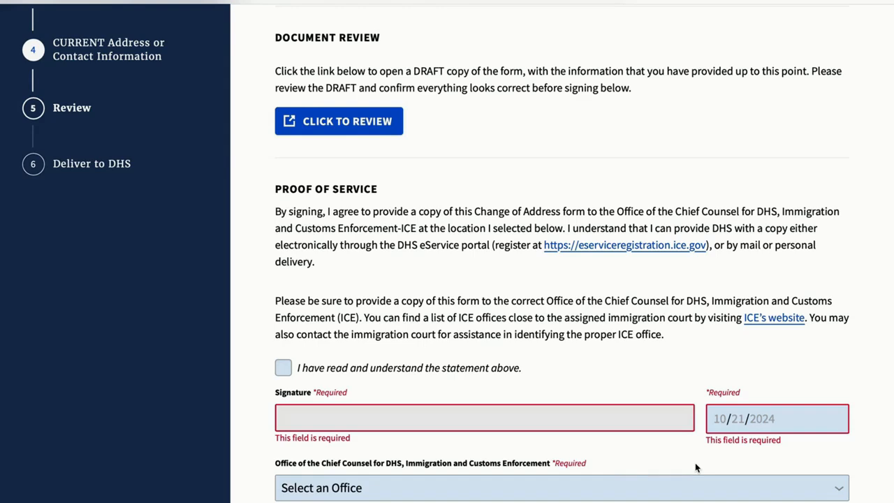
pyautogui.click(283, 368)
pyautogui.click(302, 417)
pyautogui.scroll(-2, 301, 417)
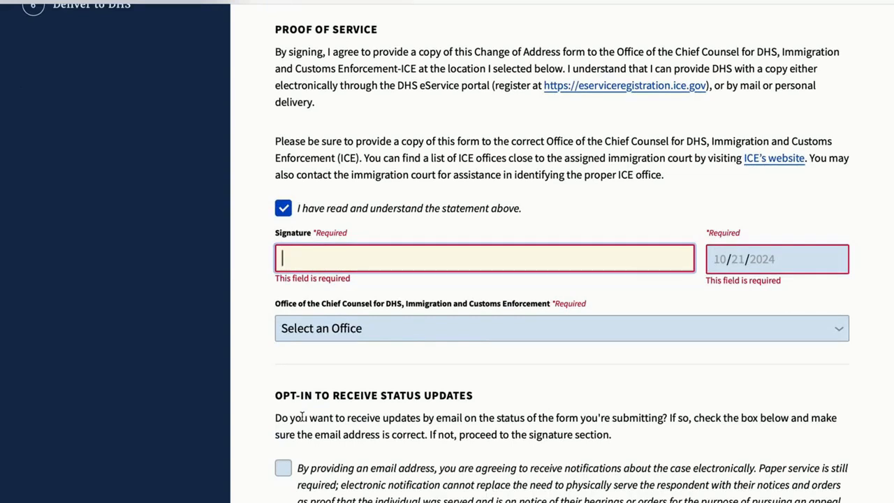
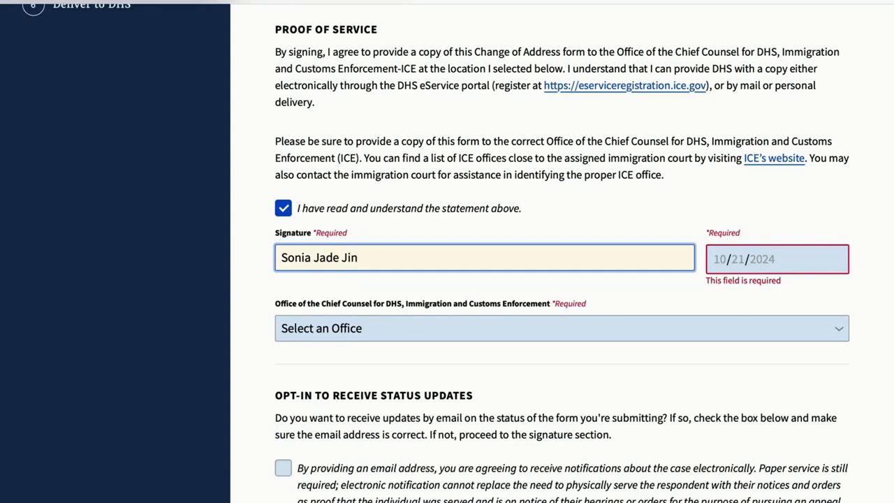
# Set the proof-of-service date to 10/21/2024 and choose the DHS/ICE Office of Chief Counsel at 10250 Rancho Road, Adelanto
pyautogui.click(714, 260)
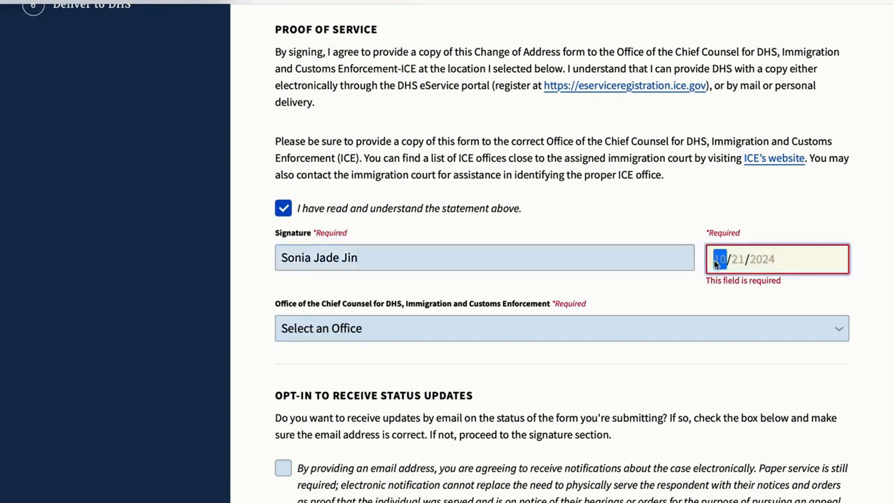
pyautogui.click(725, 337)
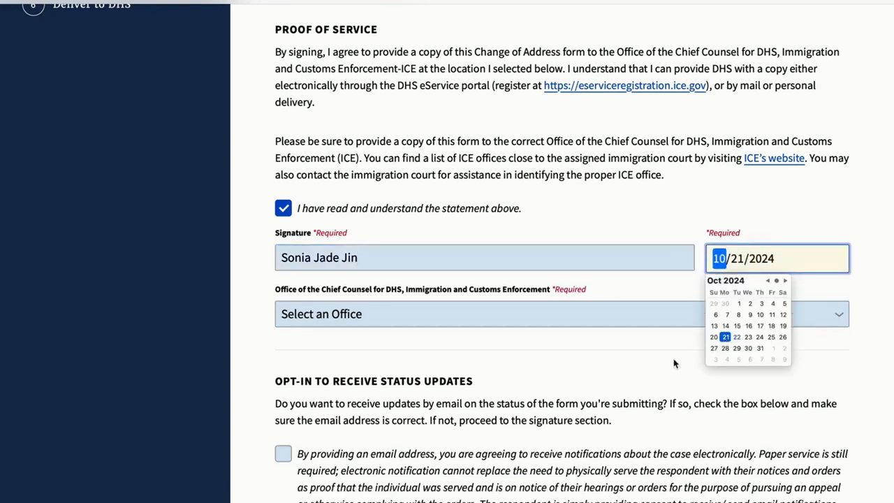
pyautogui.click(520, 338)
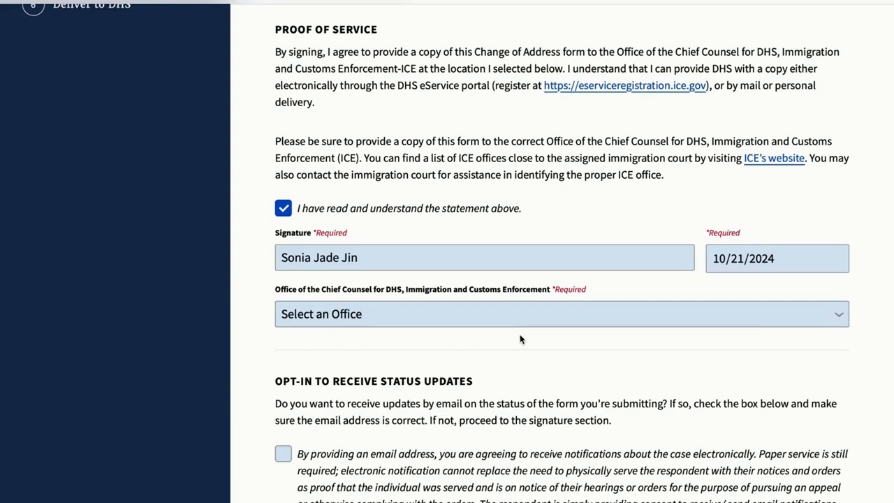
pyautogui.click(513, 314)
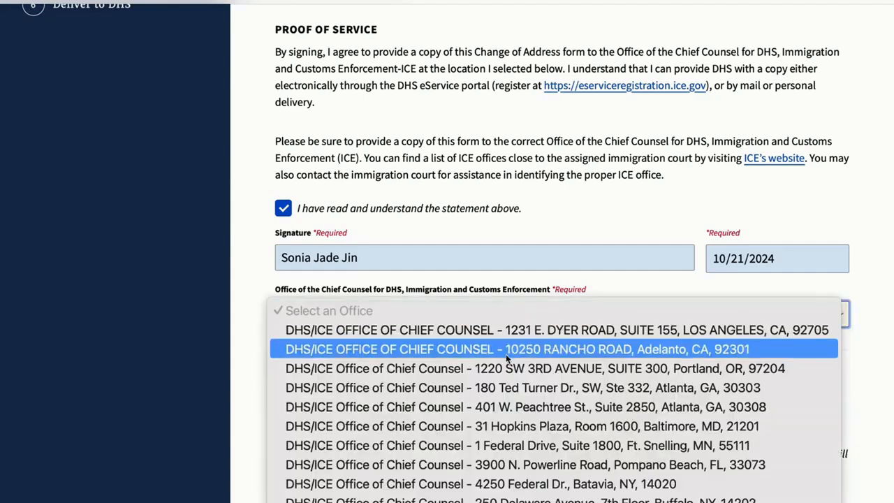
pyautogui.click(506, 353)
# Tick the acknowledgement checkbox in the final signature section
pyautogui.scroll(-3, 502, 445)
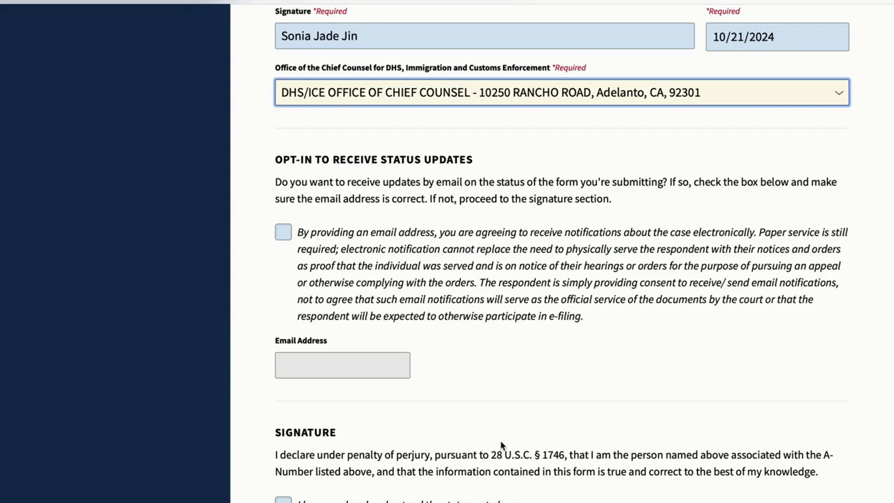
pyautogui.scroll(-5, 657, 472)
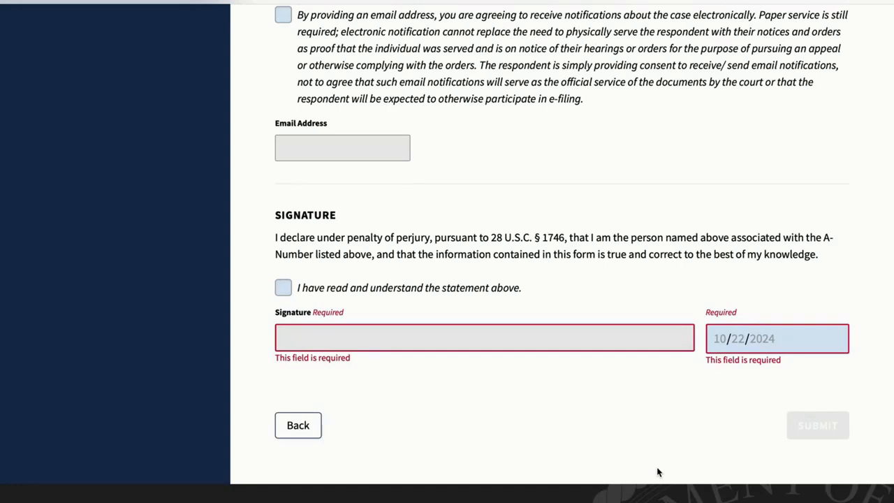
pyautogui.click(283, 291)
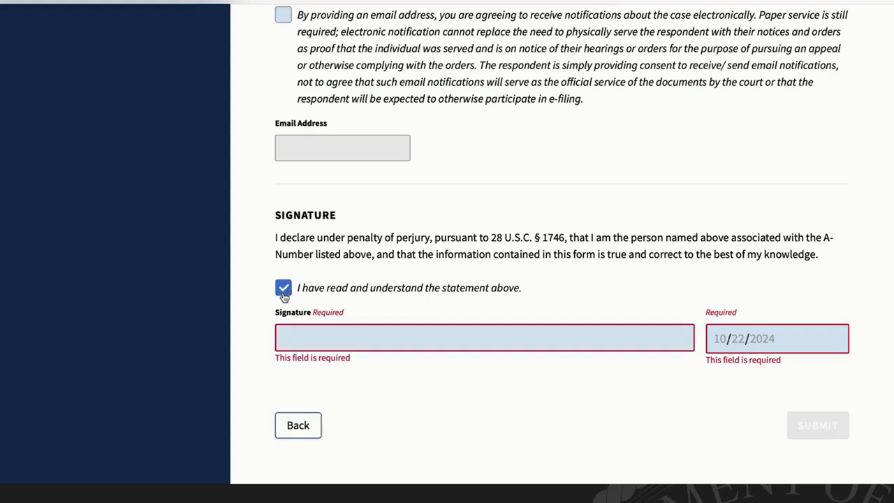
# Sign the final declaration with the respondent's full name and set its signature date to 10/22/2024
pyautogui.click(287, 337)
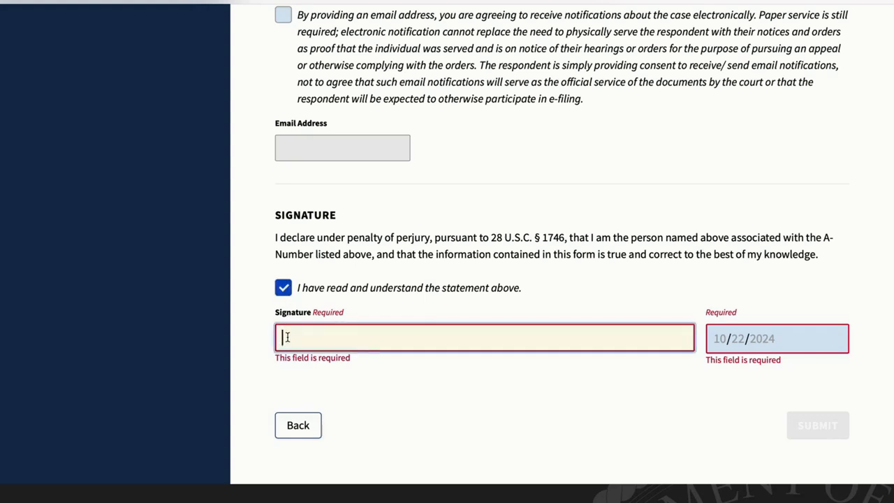
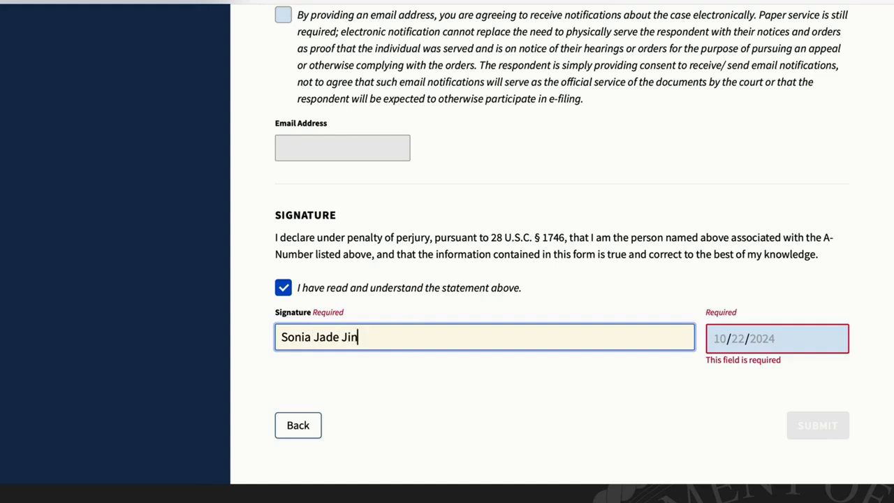
pyautogui.click(714, 335)
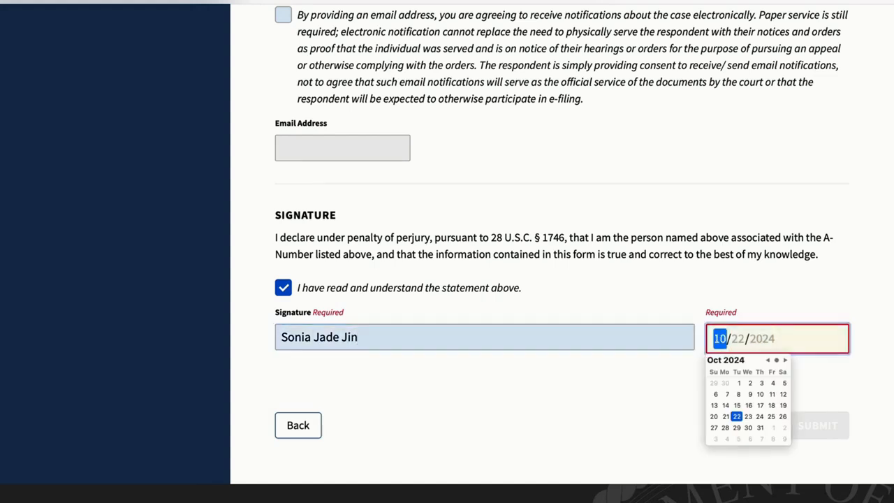
pyautogui.write('10/22/2024')
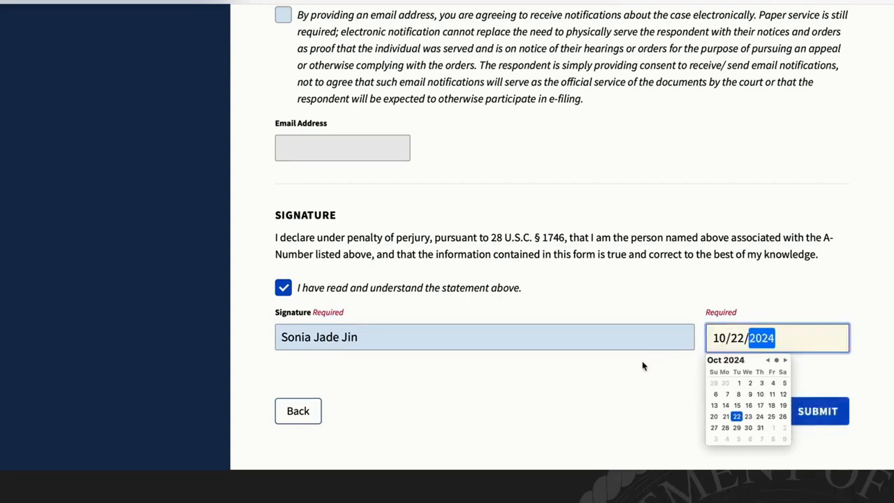
pyautogui.click(609, 392)
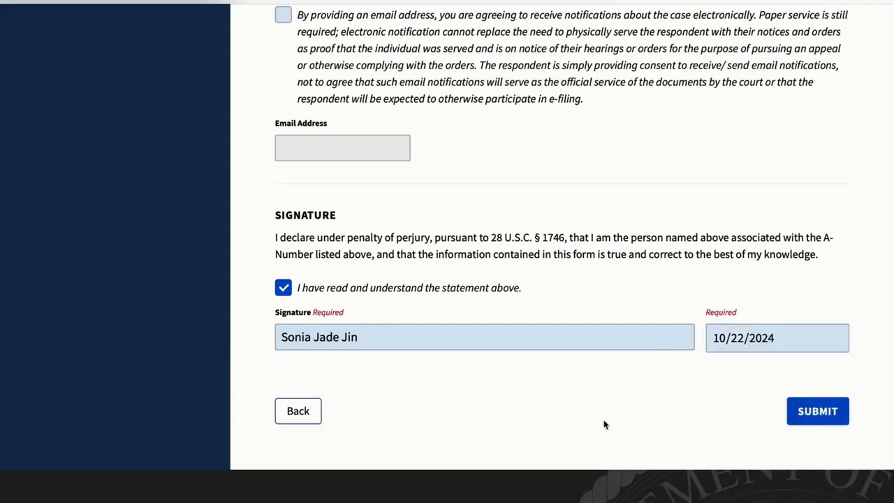
pyautogui.scroll(-1, 604, 423)
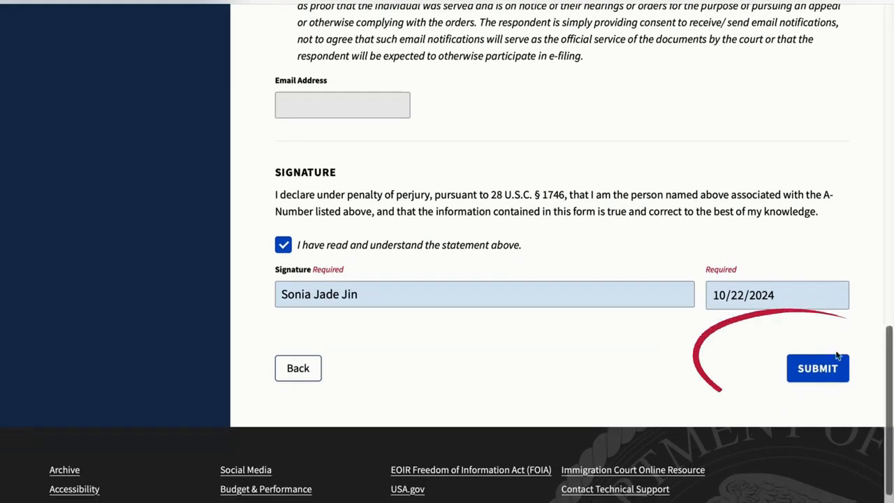